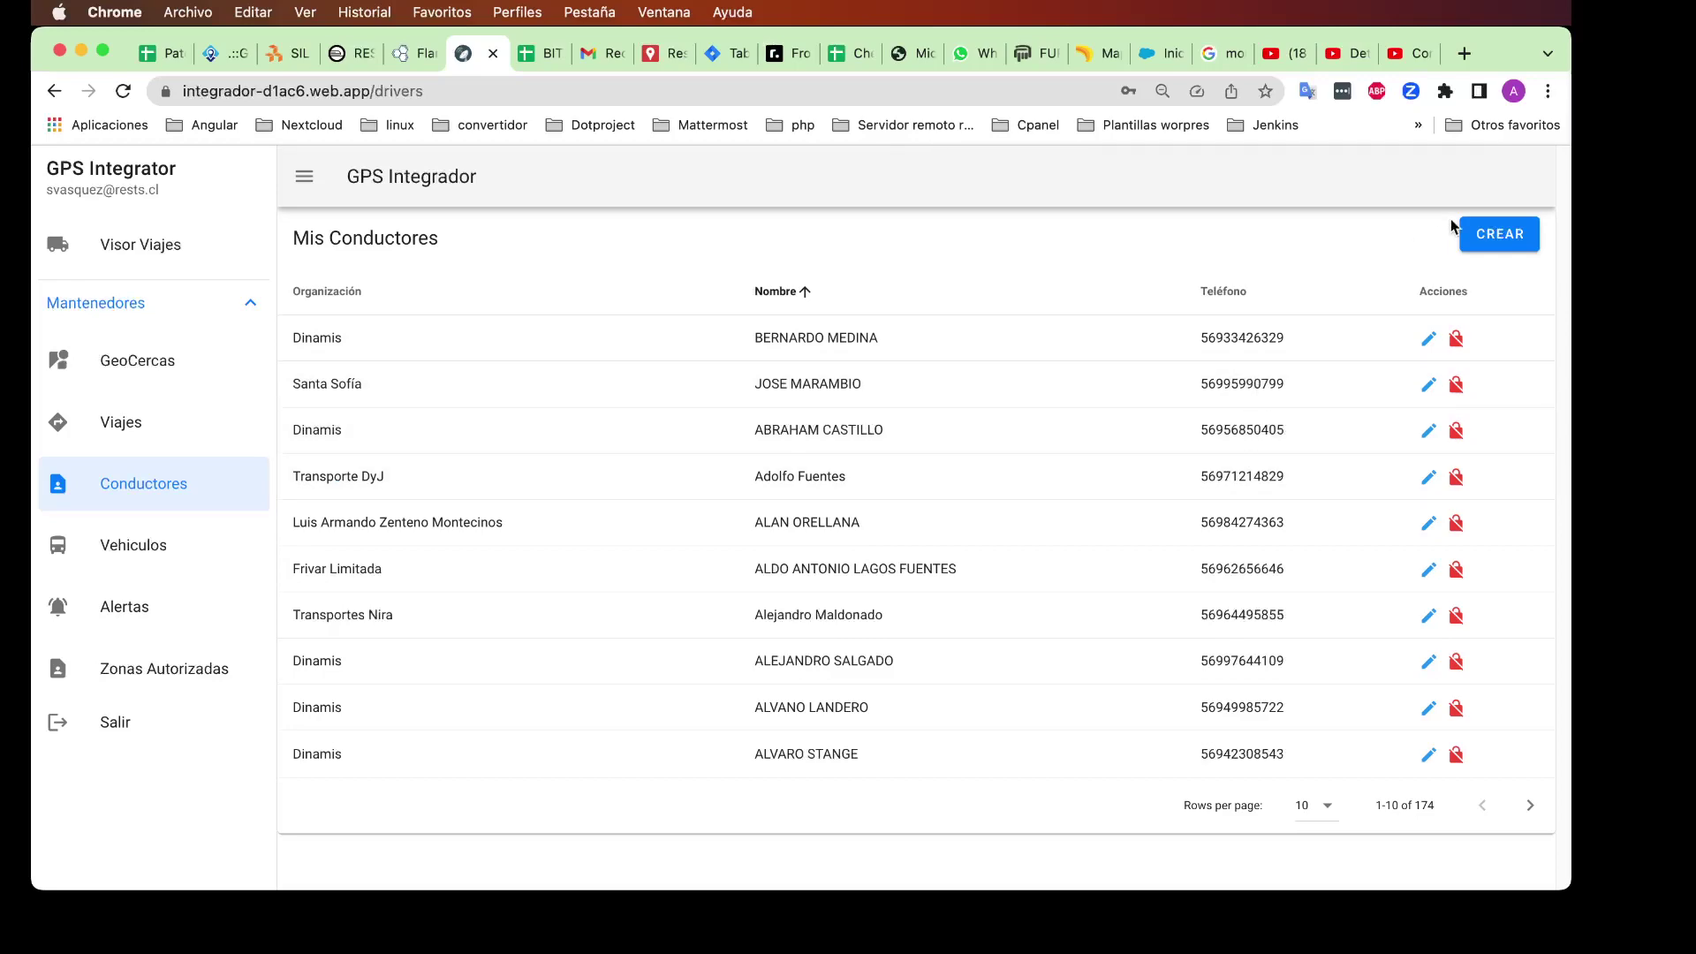
Step: Fill in a new driver form with organization Wetzel, the driver's name and phone number, and cancel the creation
left_click(1493, 241)
left_click(615, 514)
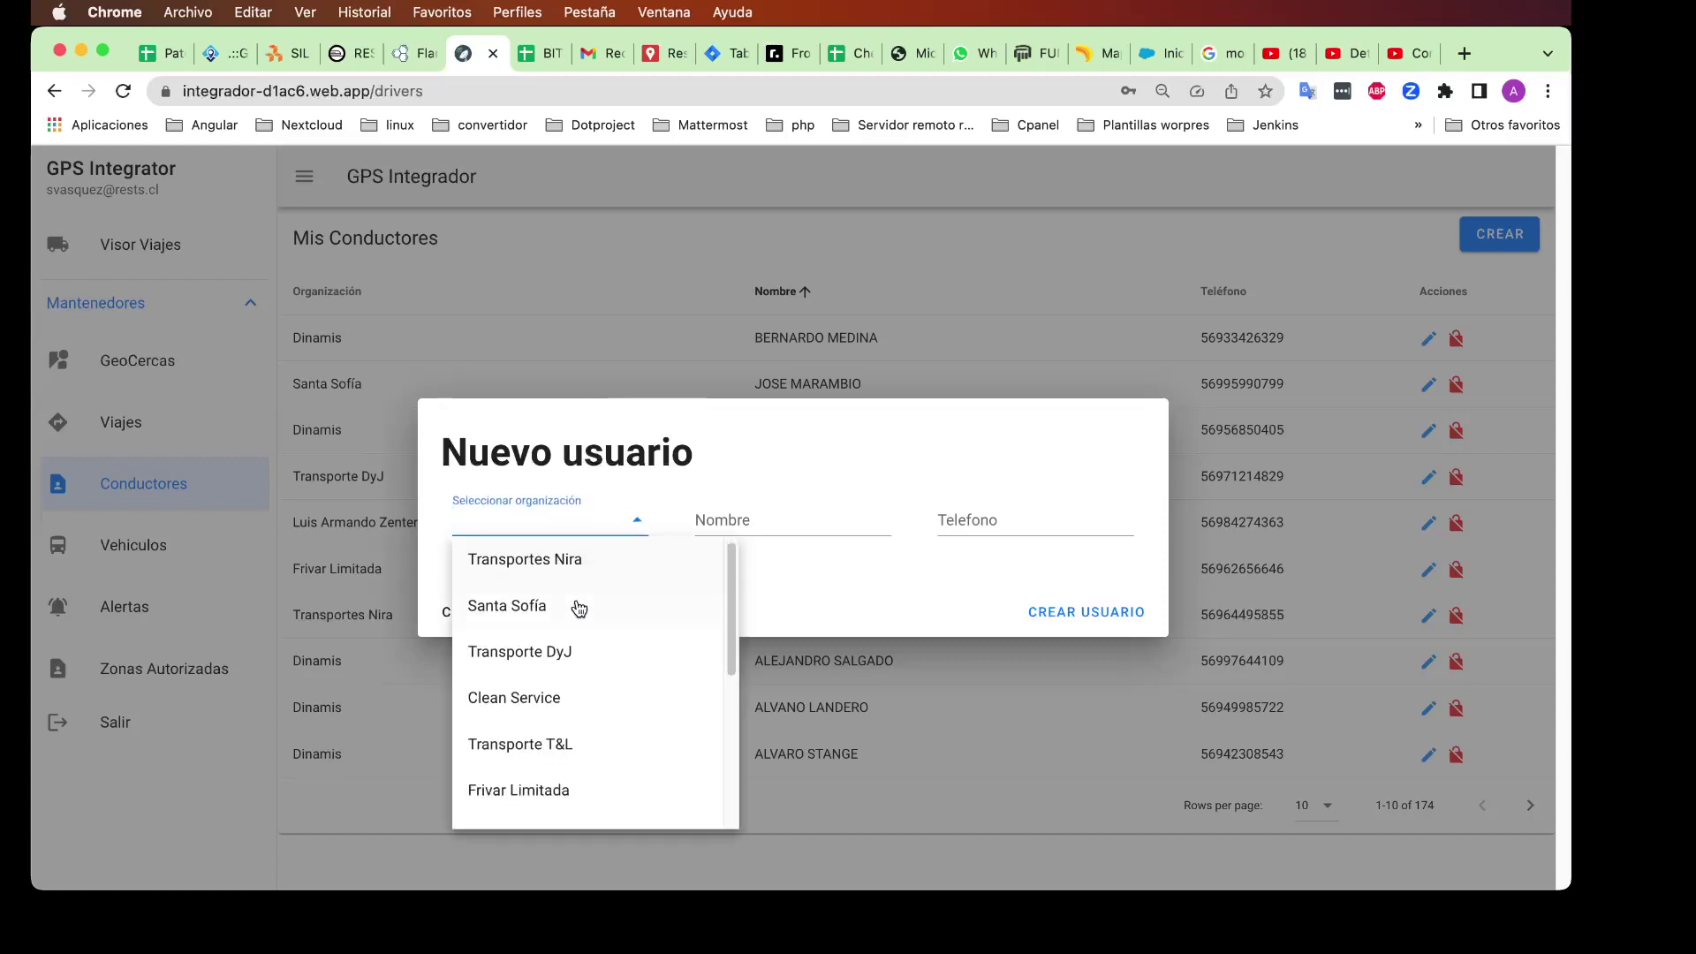
scroll(570, 618, "down", 3)
left_click(618, 603)
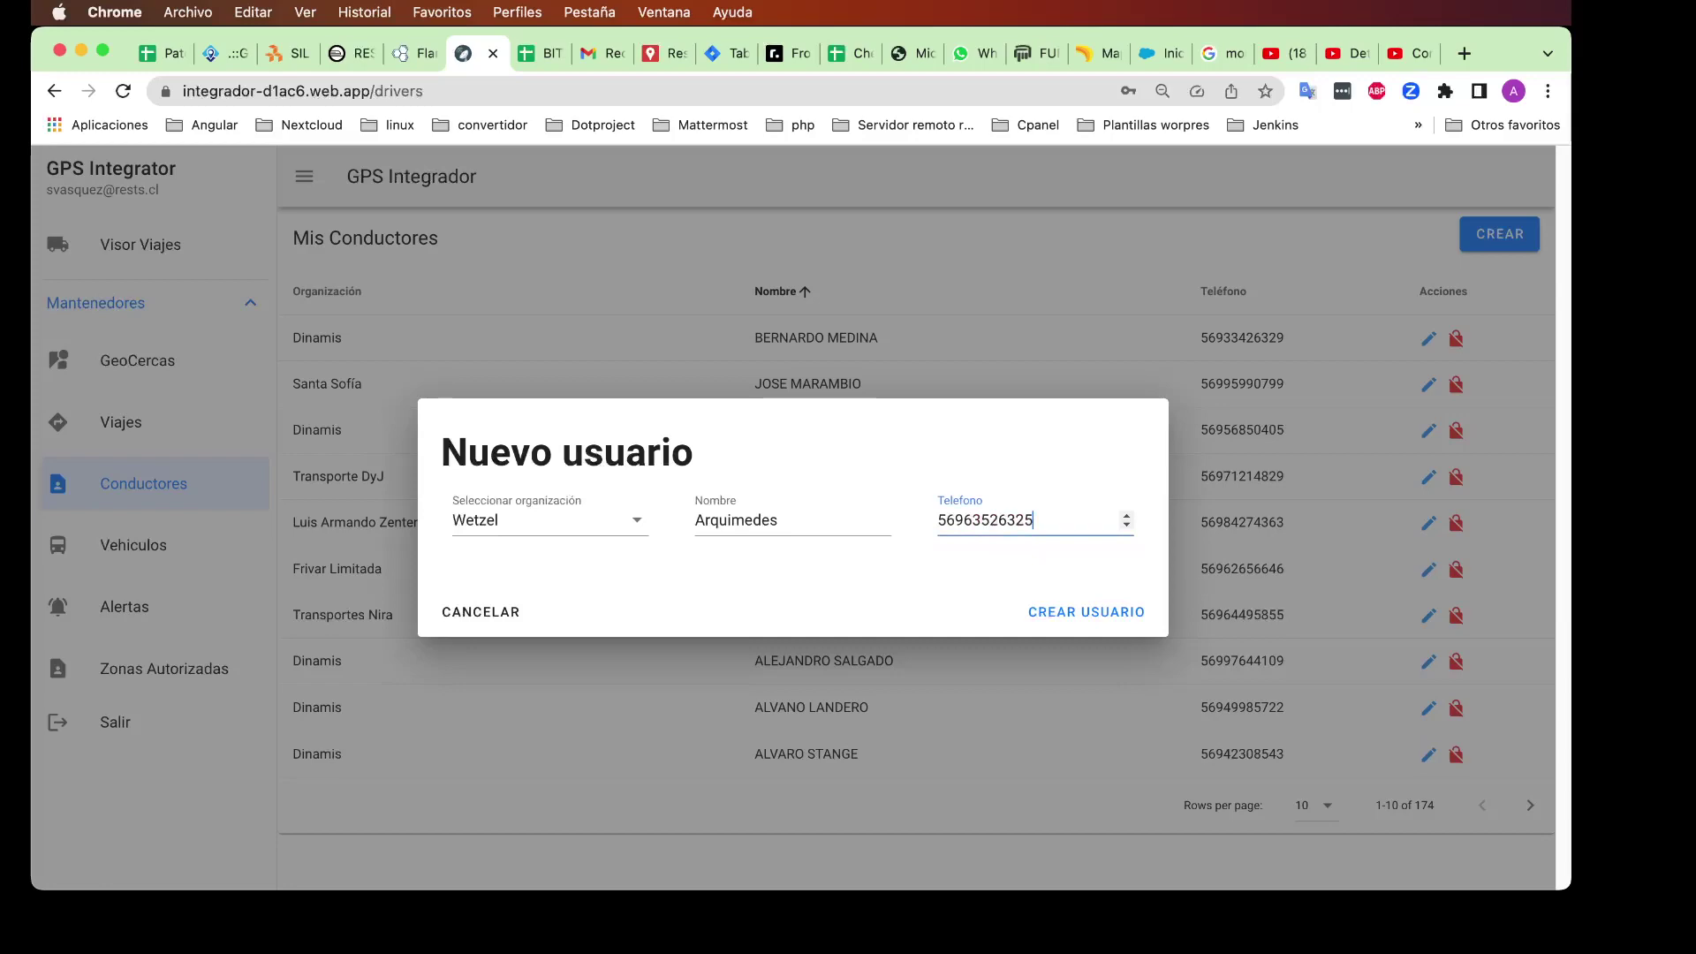
left_click(517, 611)
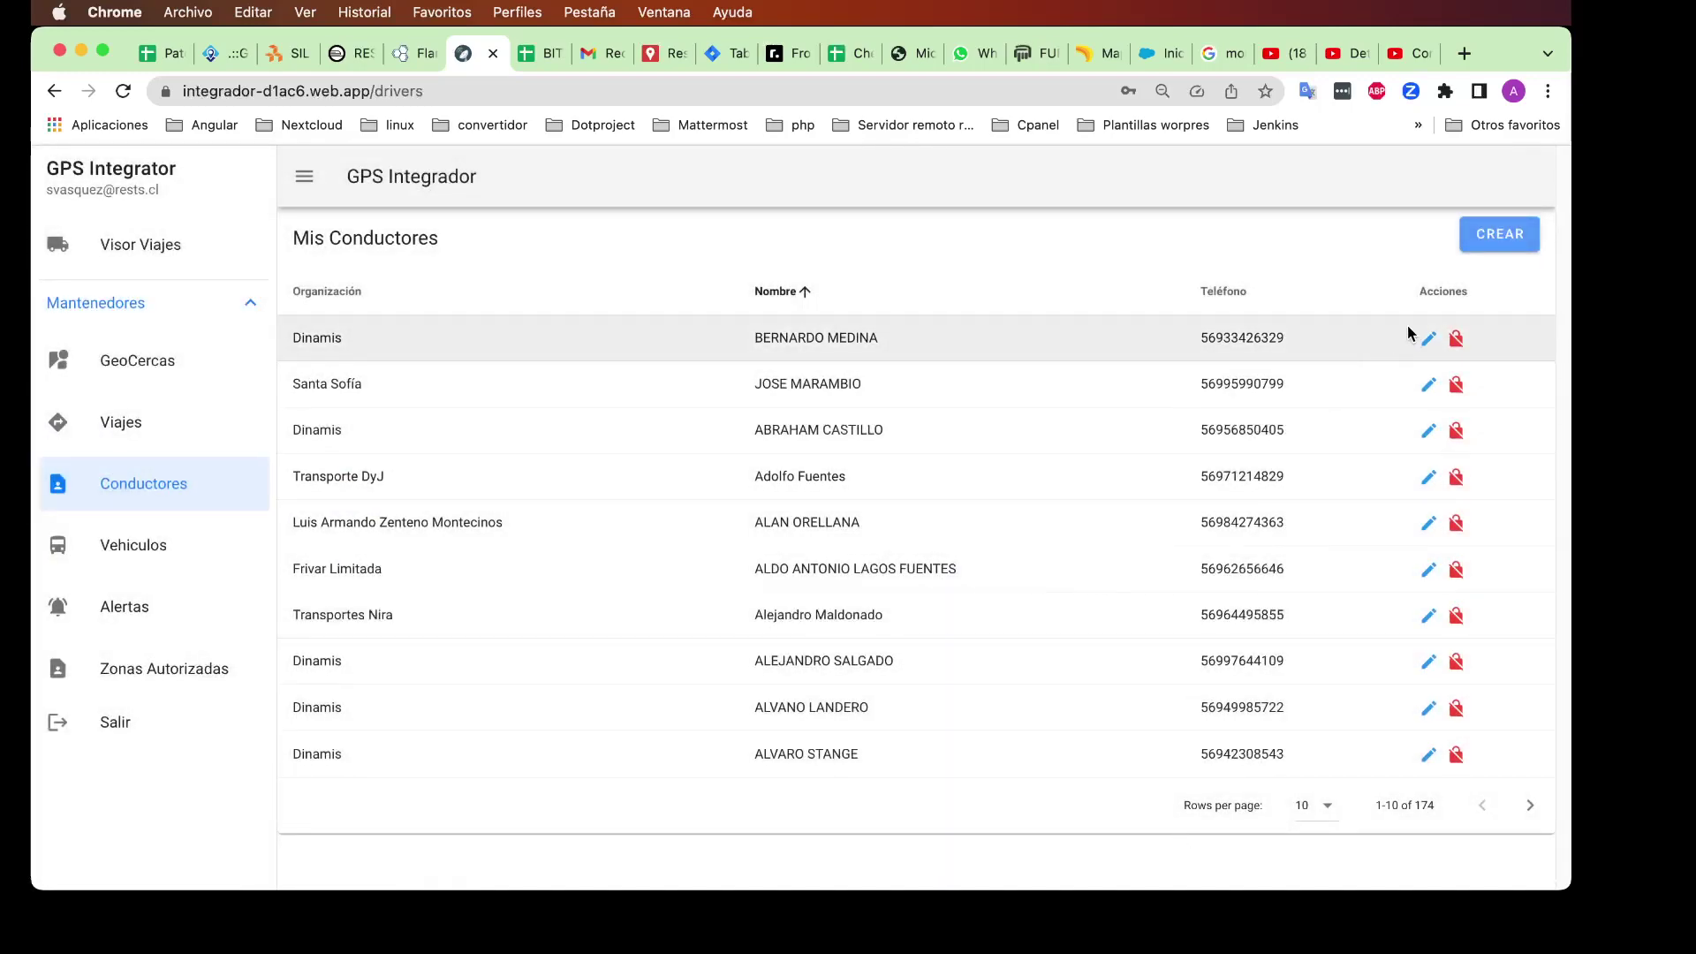
Step: Open the first listed driver's record for editing and close it without saving
left_click(1428, 341)
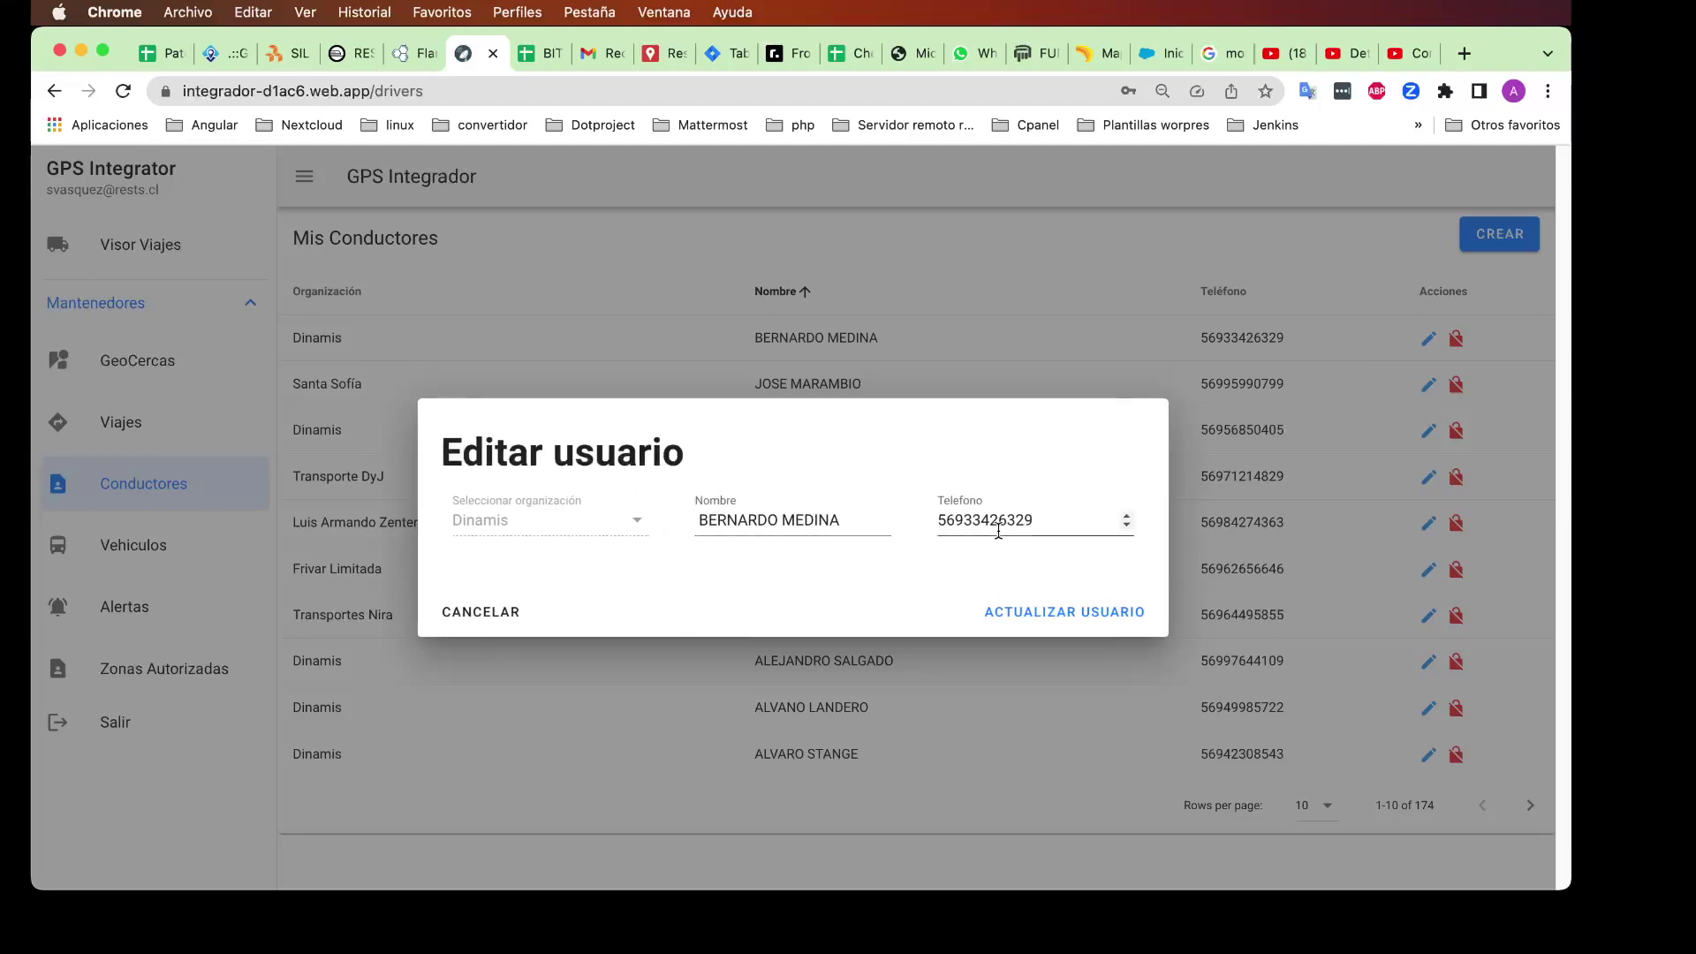
left_click(503, 613)
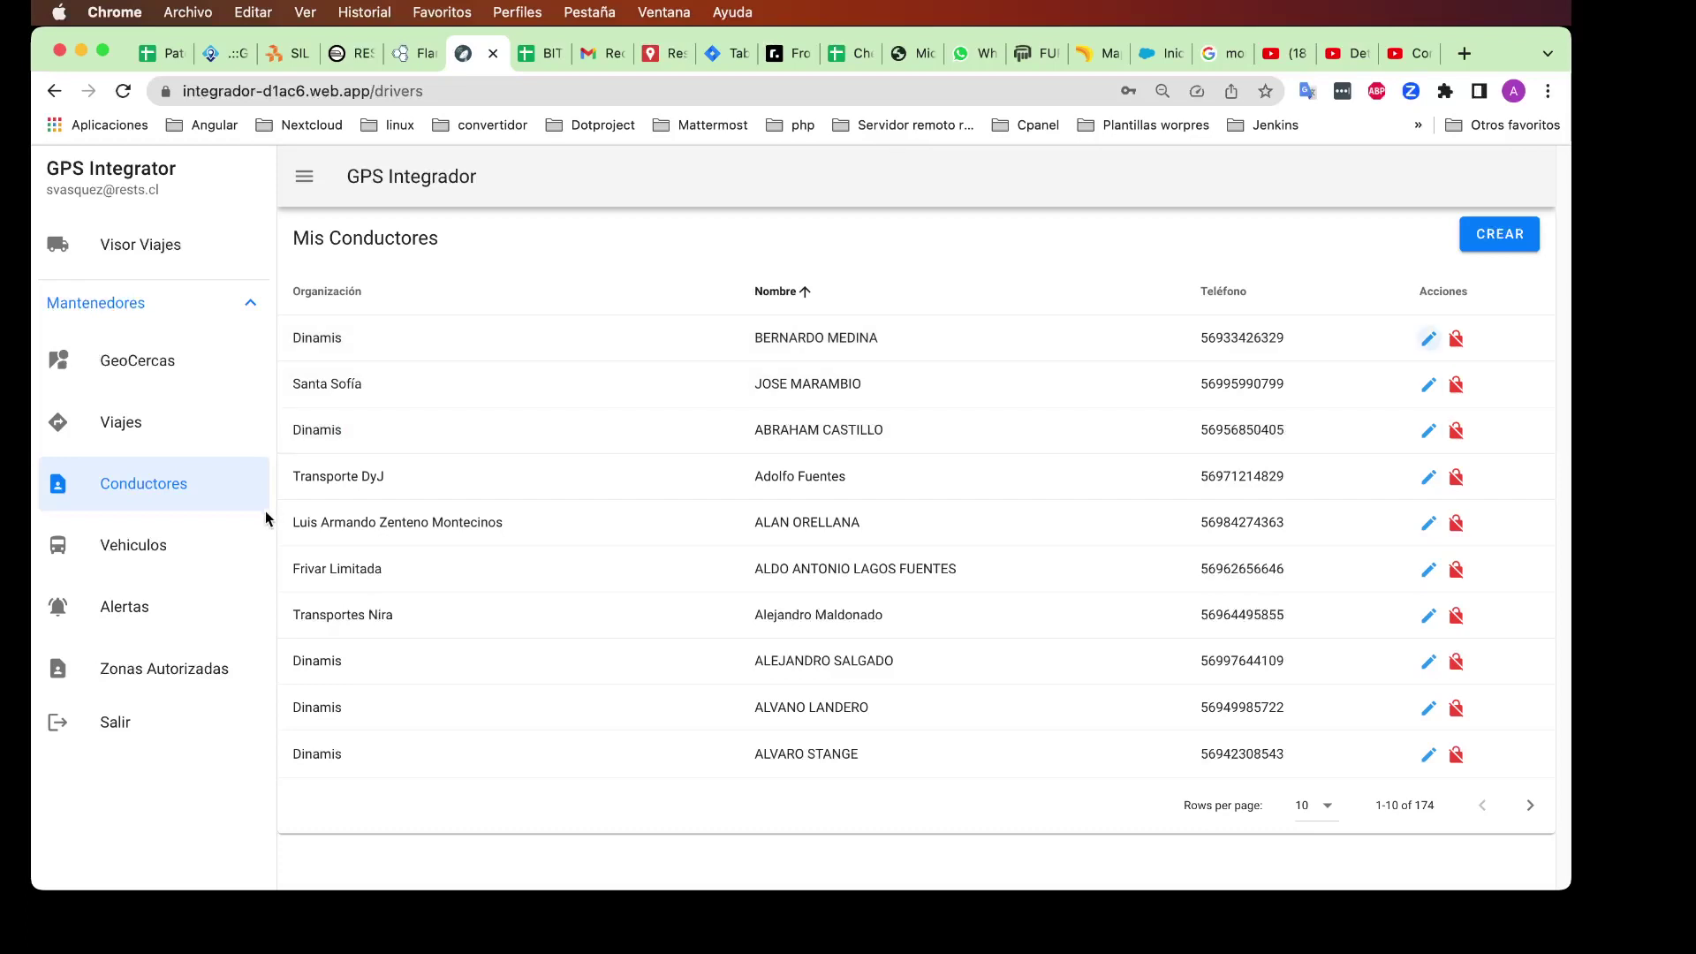
Step: Examine the new vehicle form and its organization options in the Vehiculos section, and cancel without creating a vehicle
left_click(146, 561)
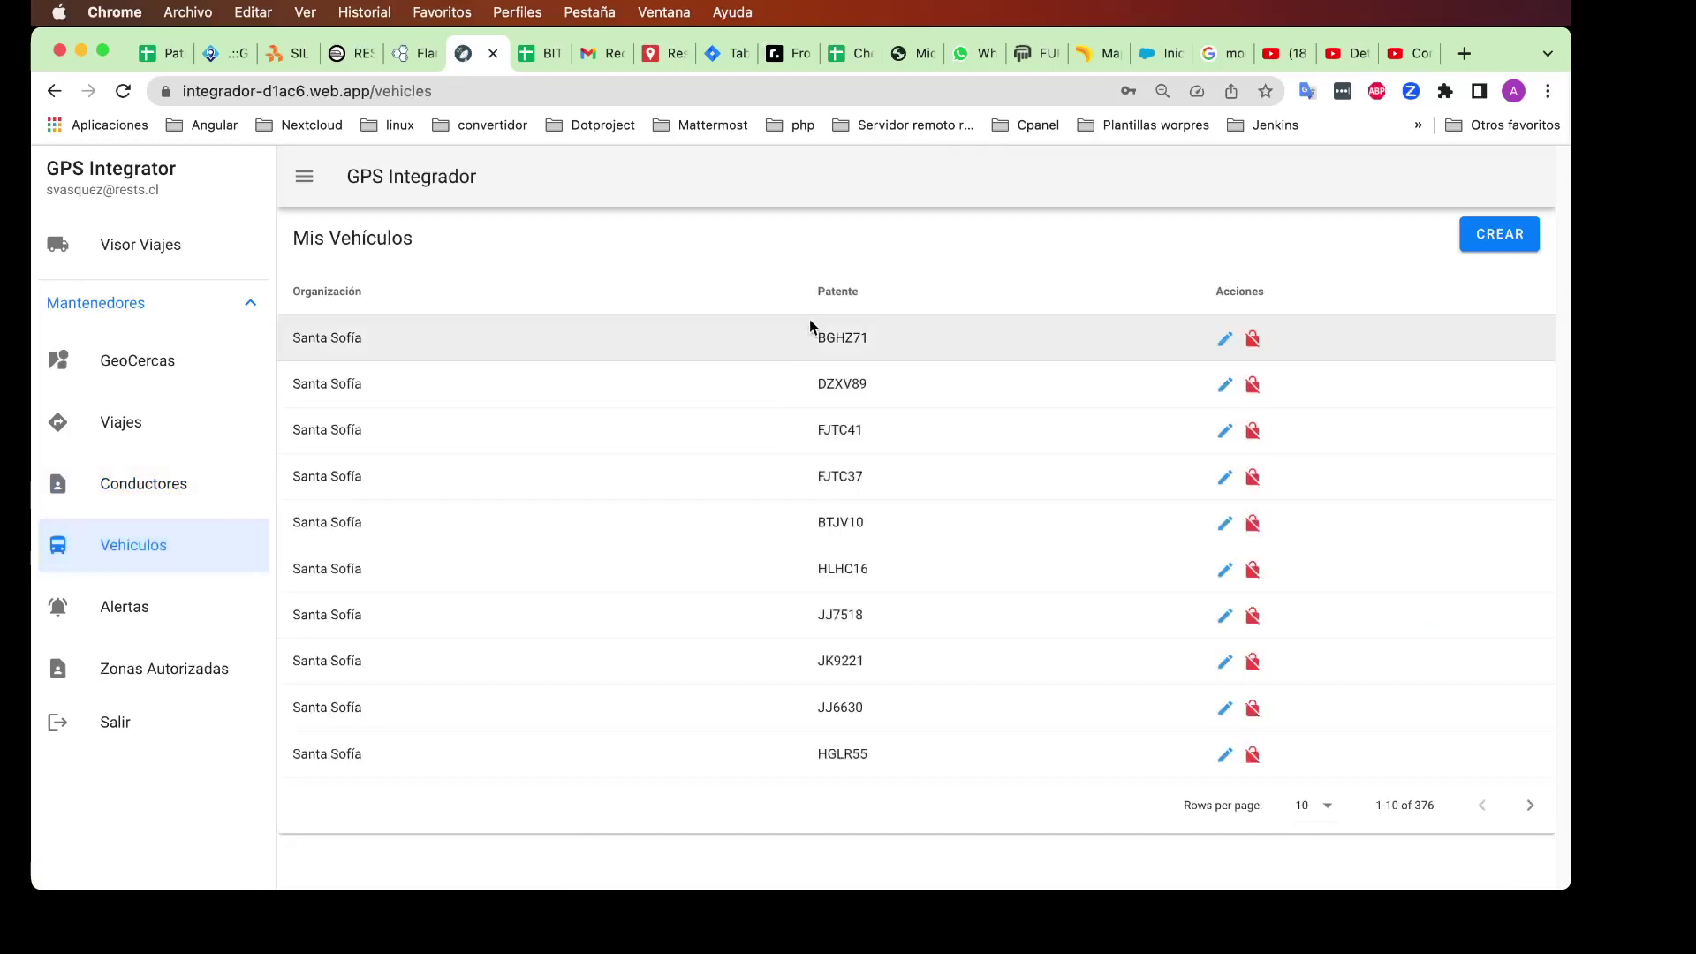
left_click(1499, 234)
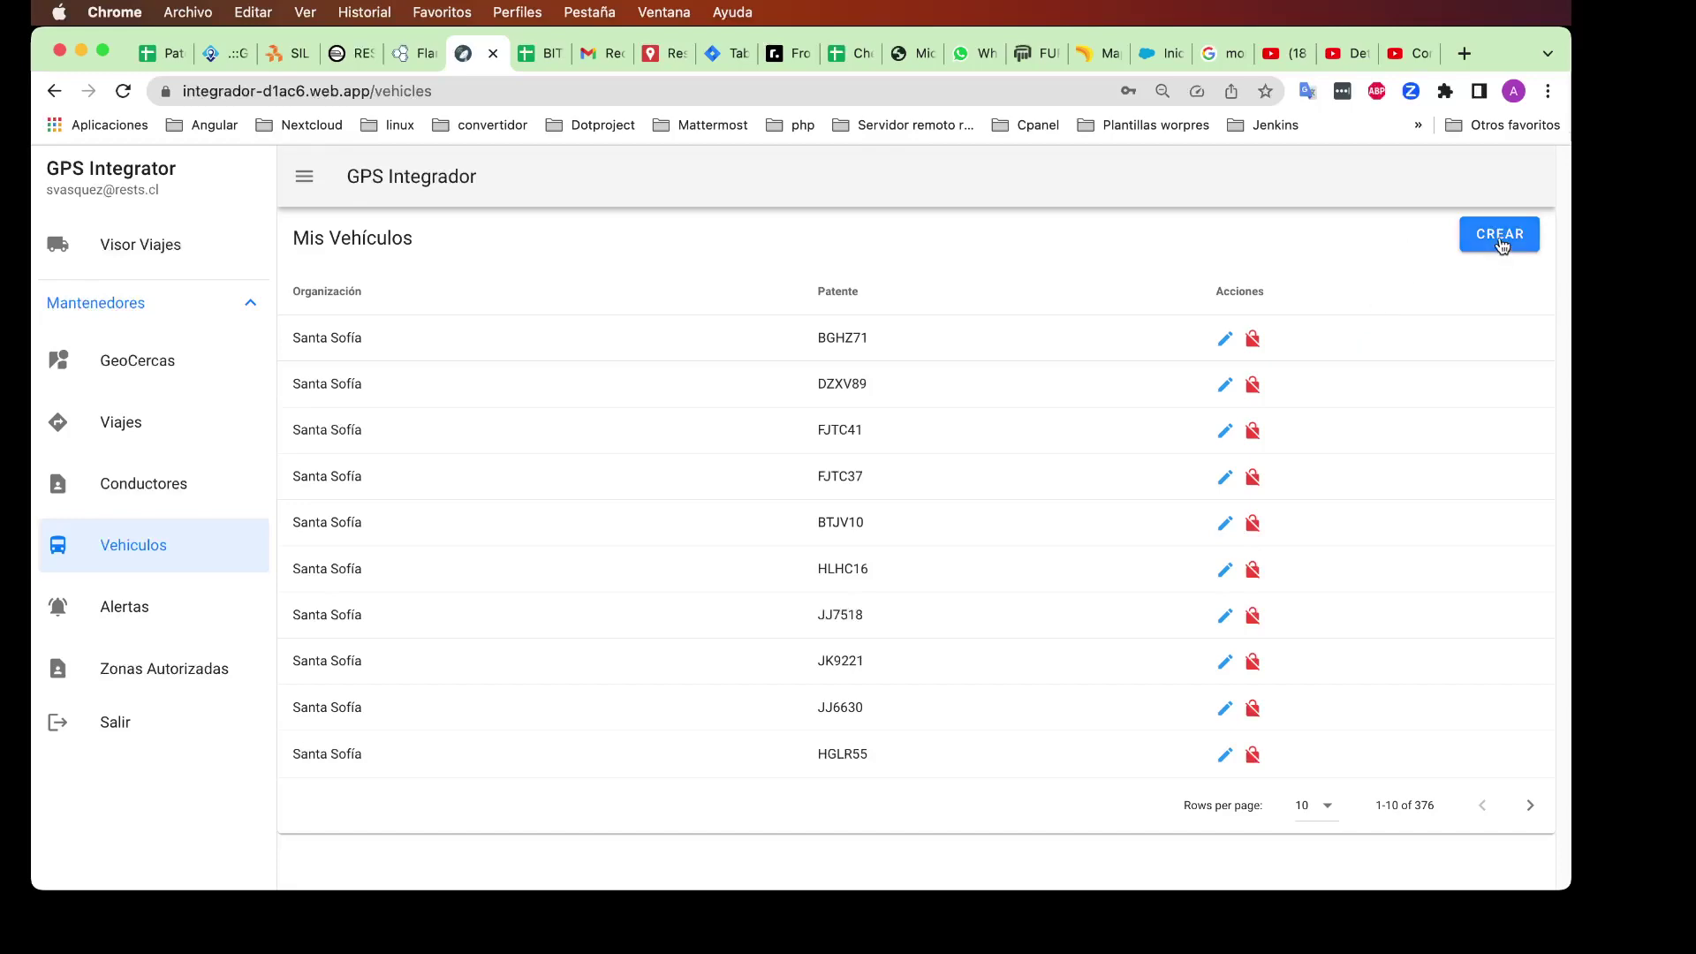
left_click(604, 519)
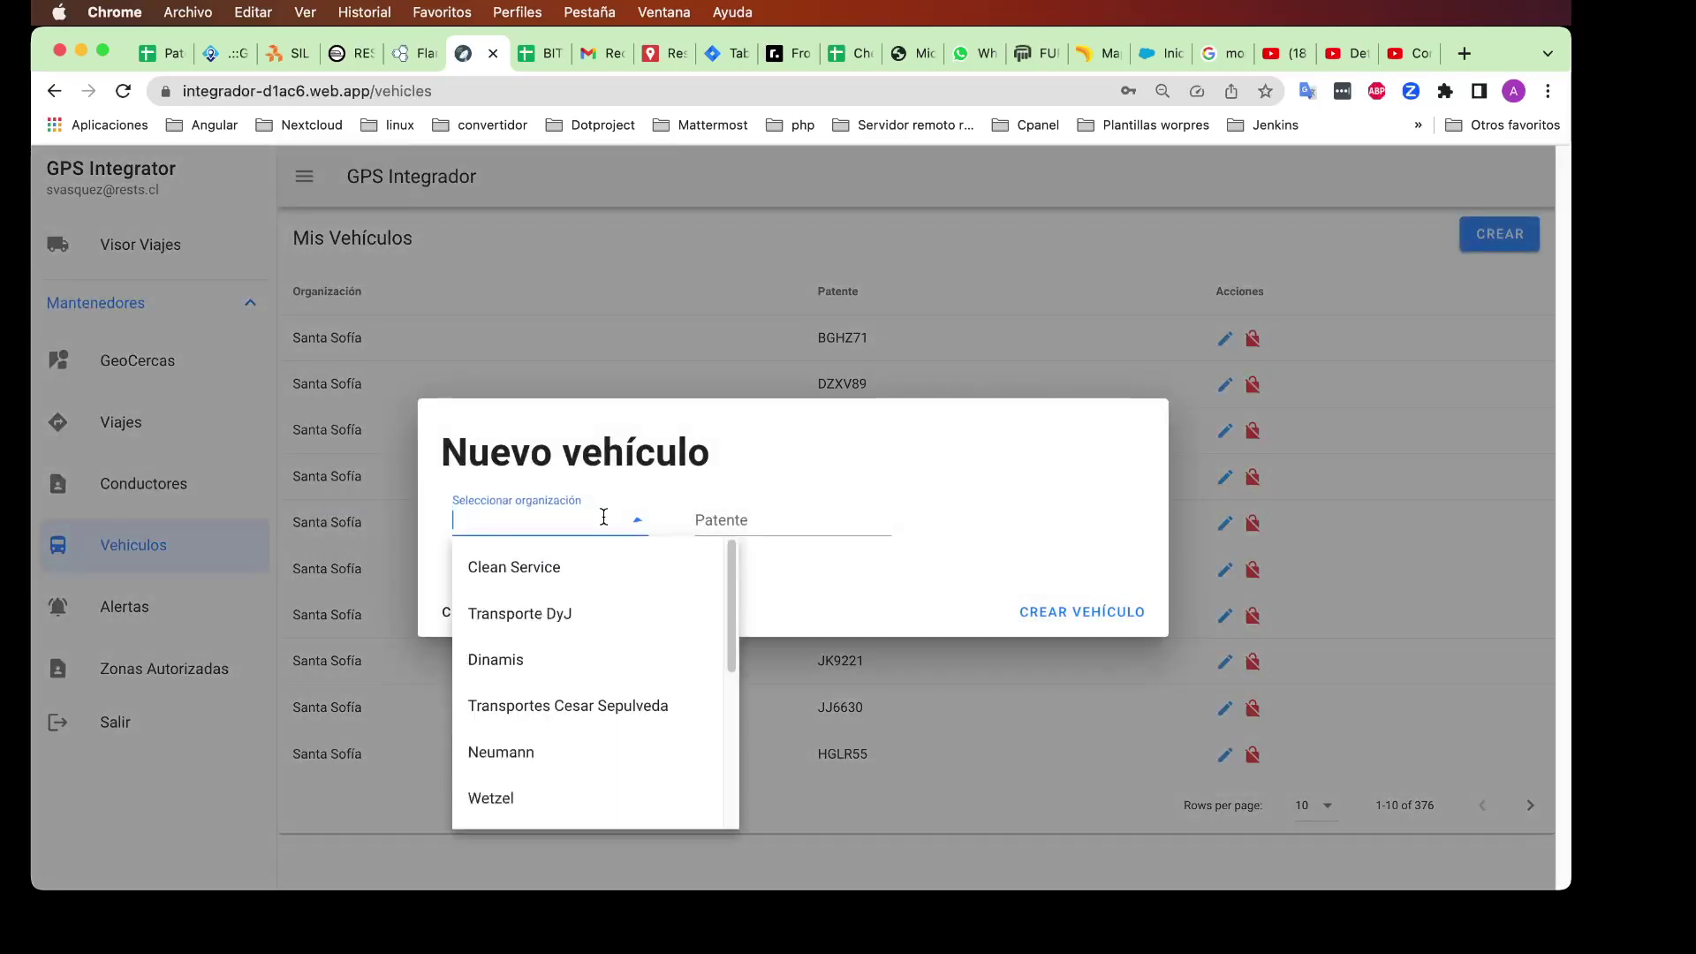
left_click(887, 454)
left_click(491, 608)
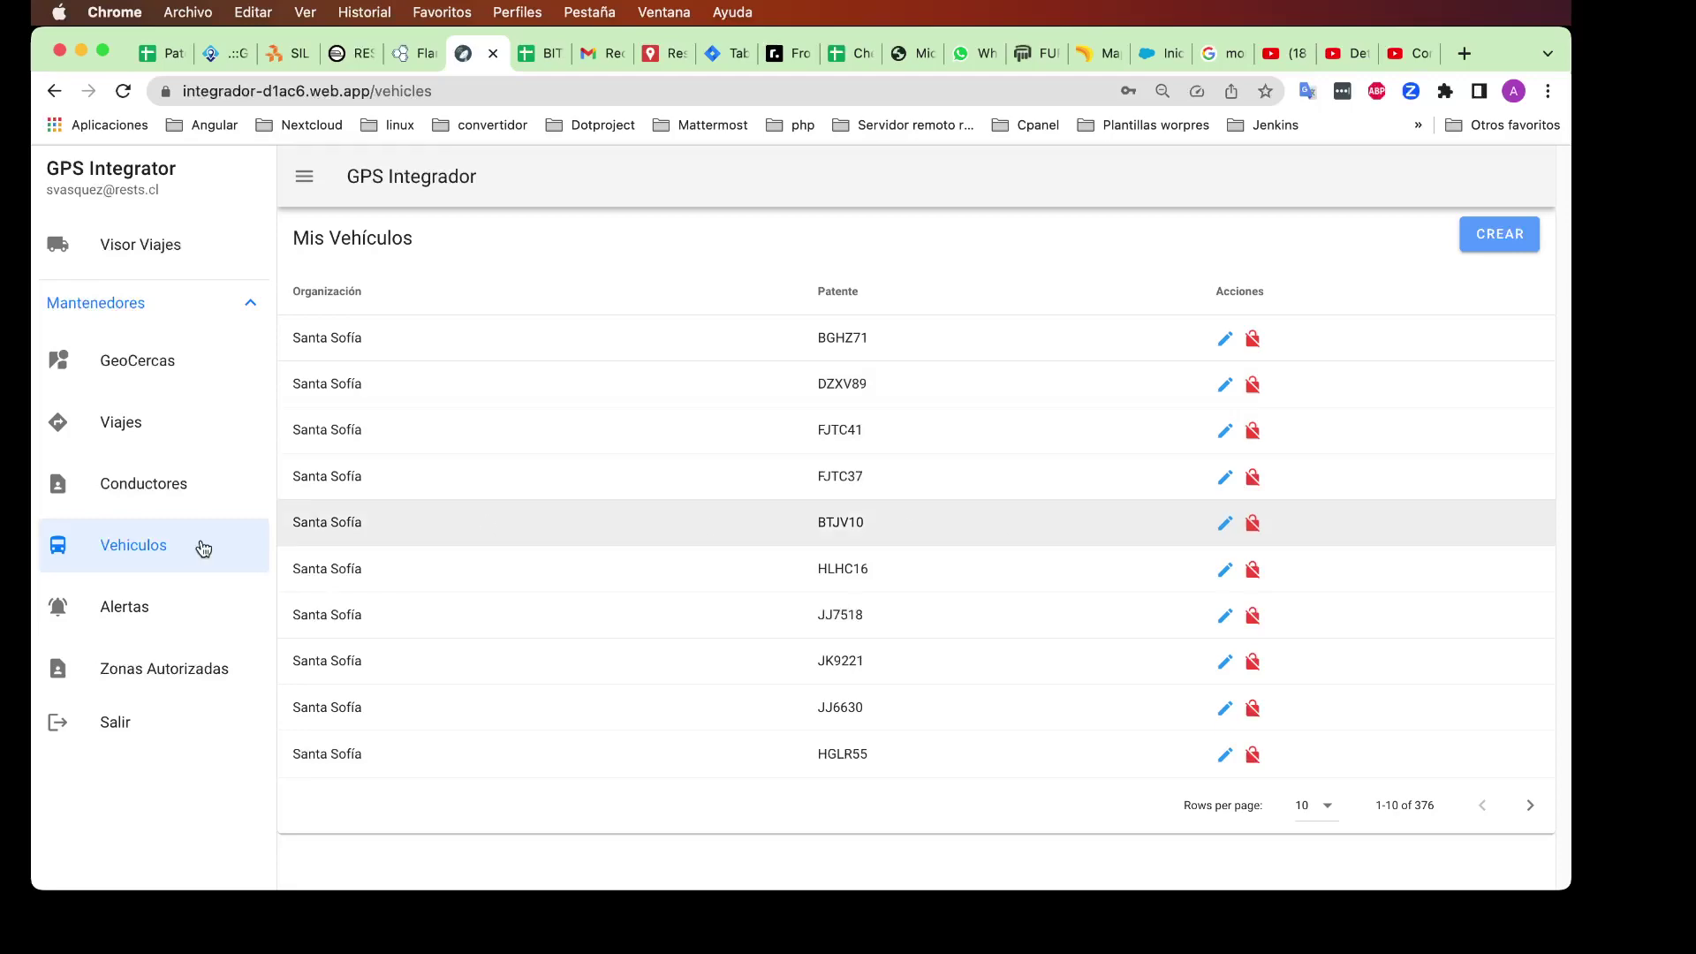
Step: Open the Alertas section and look through the cards of the last 30 alerts
left_click(120, 606)
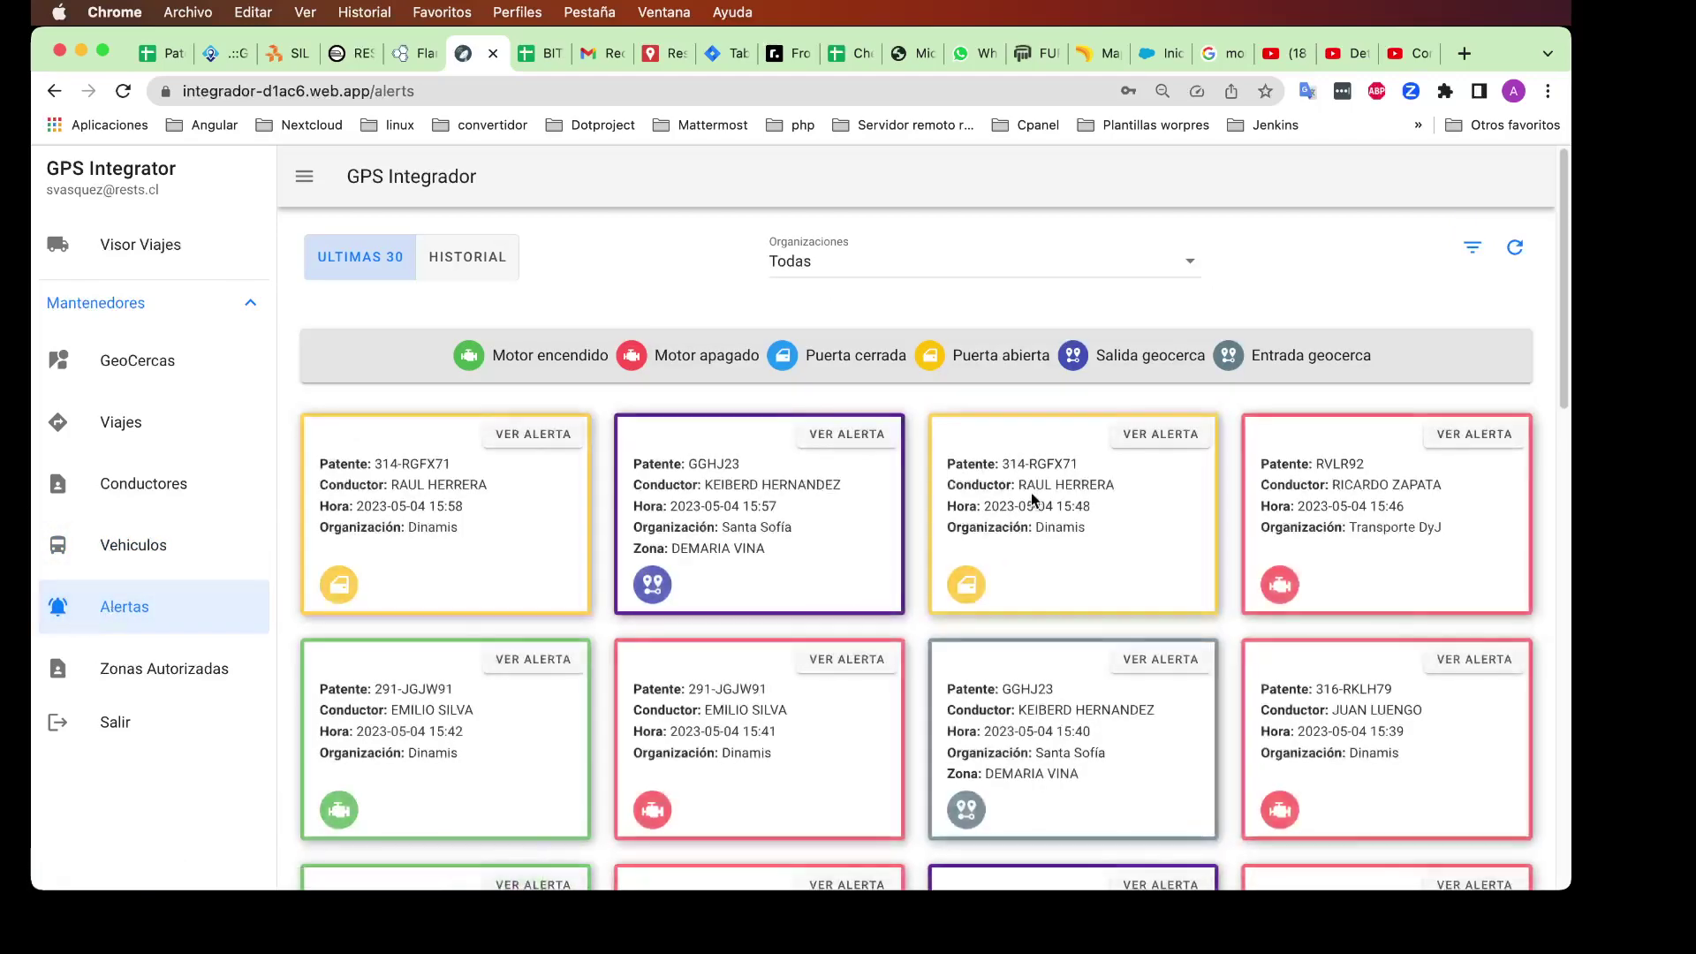
scroll(1030, 491, "down", 5)
scroll(1031, 491, "up", 5)
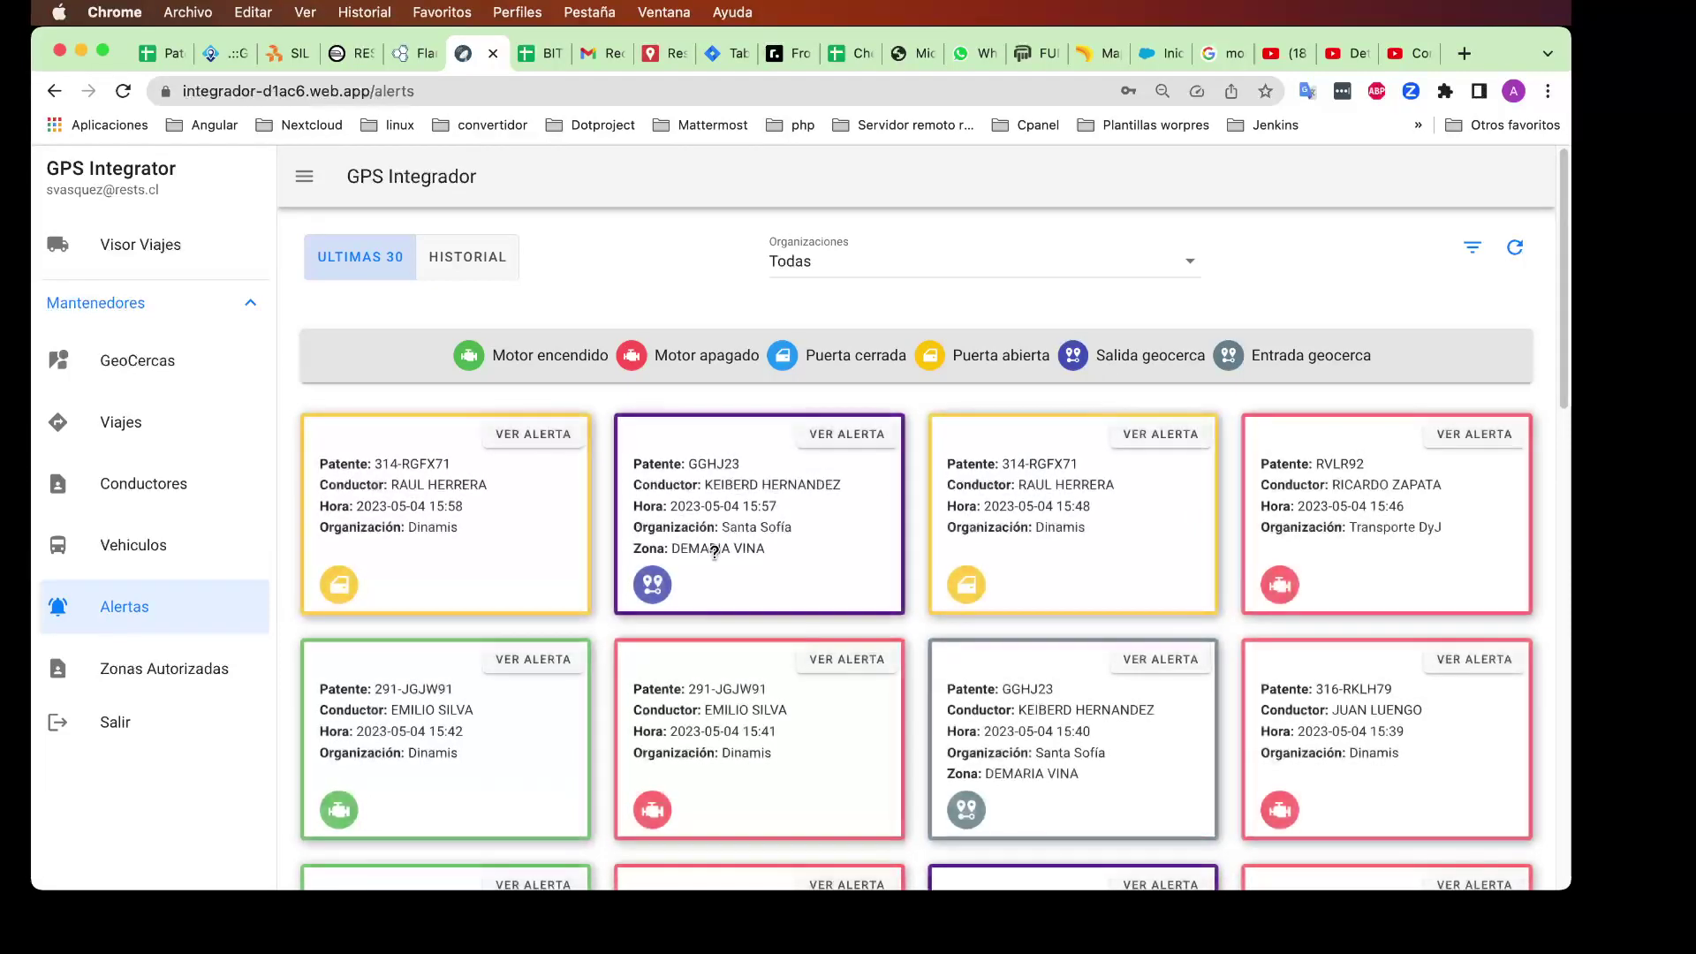
scroll(1109, 740, "down", 1)
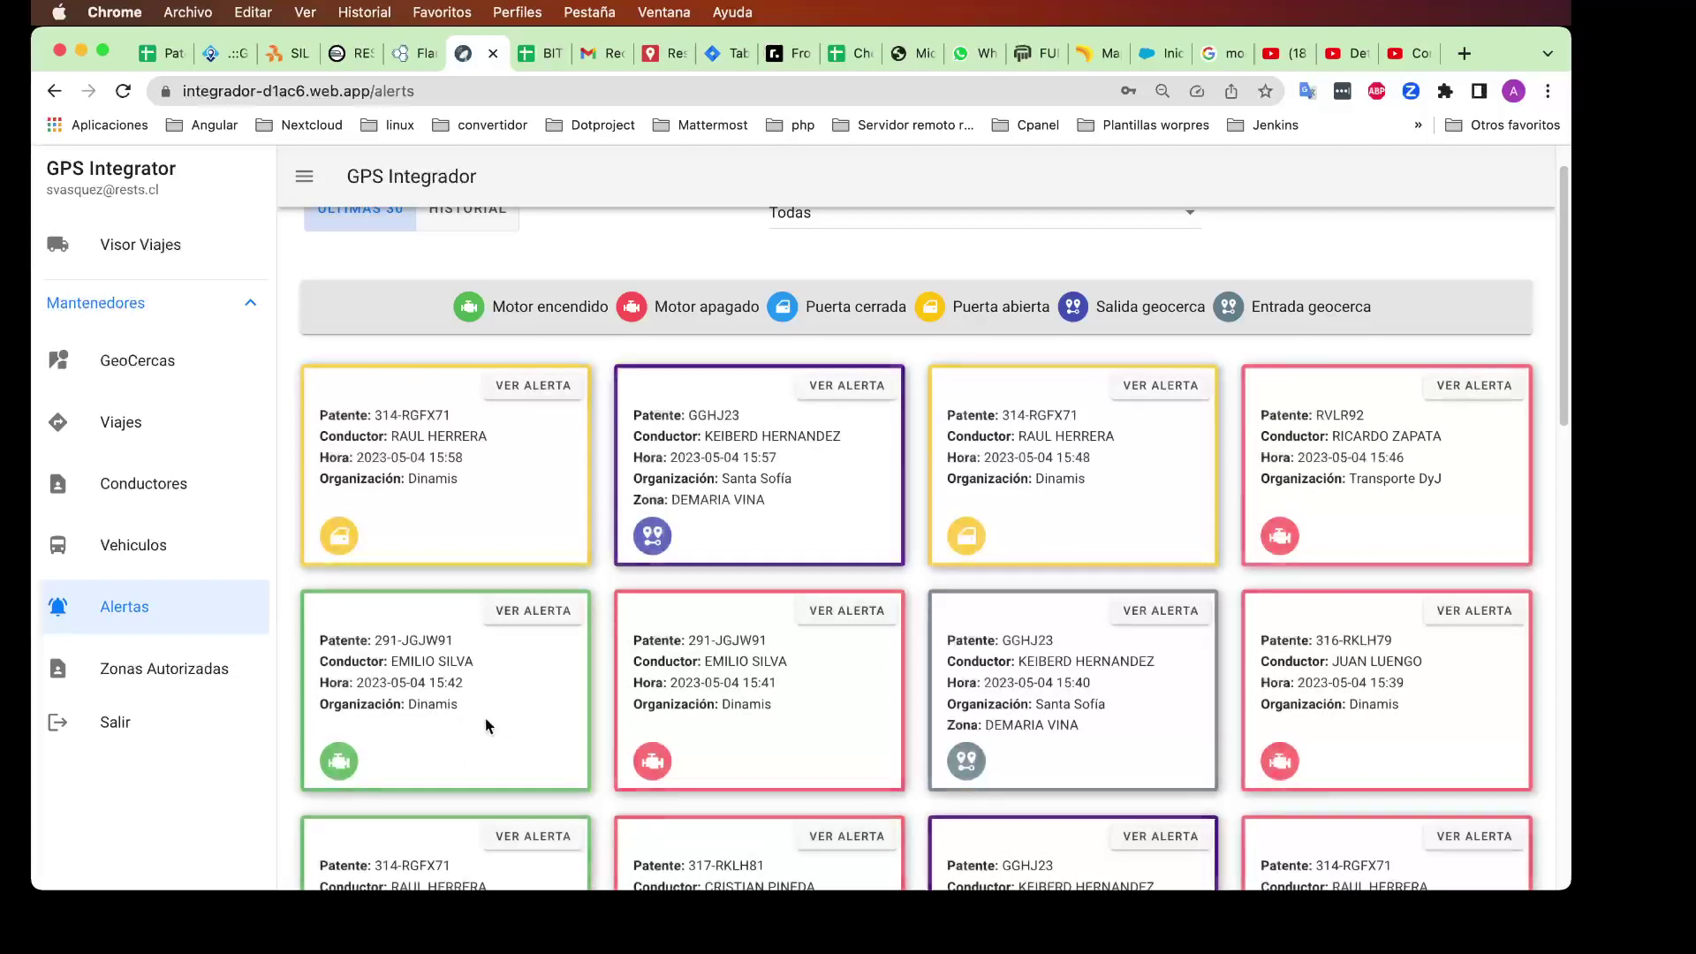
scroll(485, 717, "up", 1)
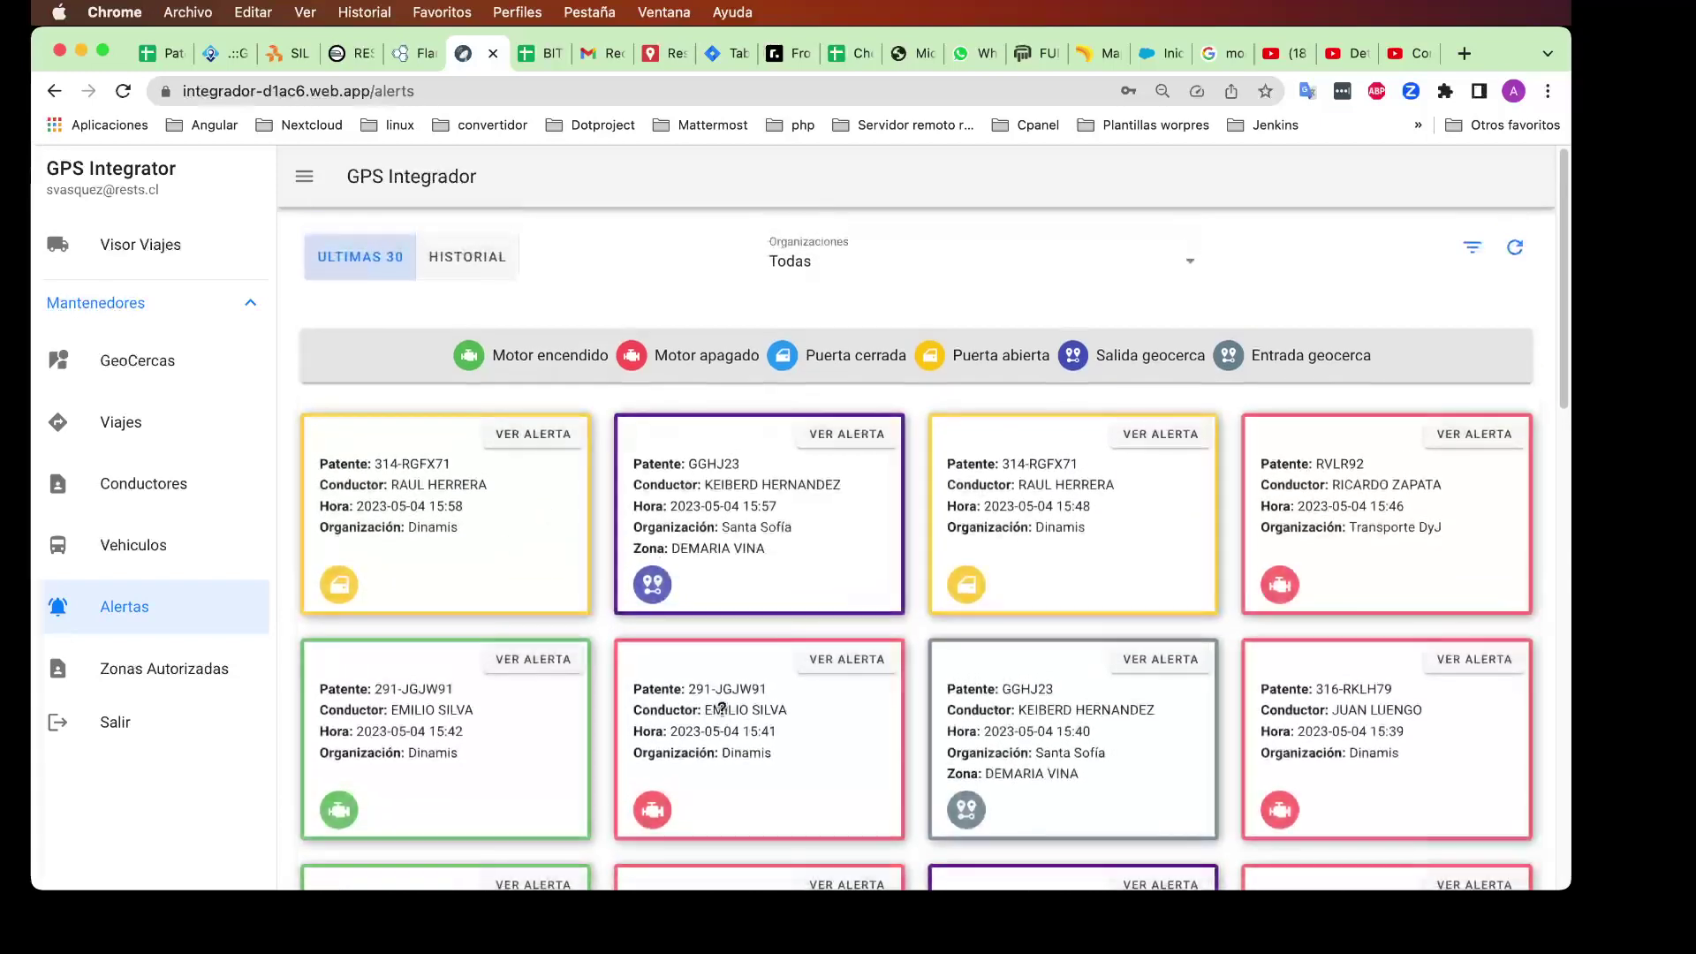
Step: View the first alert's map location, driver, coordinates and driver's phone details, and close them
left_click(530, 434)
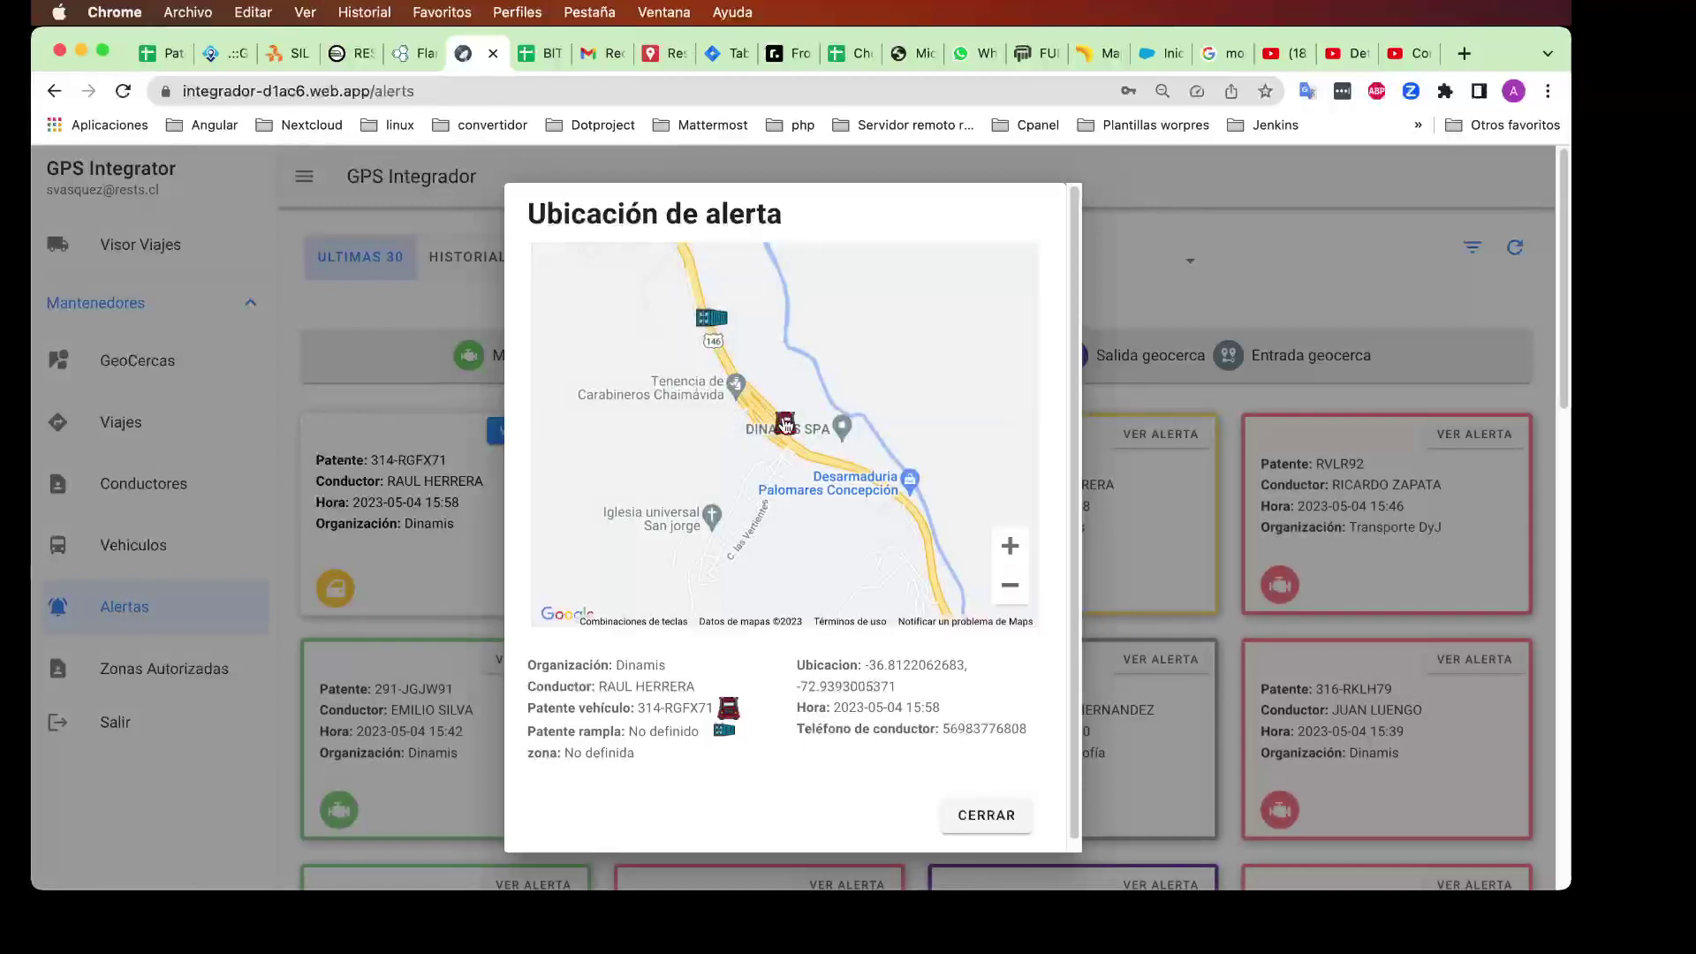
left_click_drag(592, 685, 657, 686)
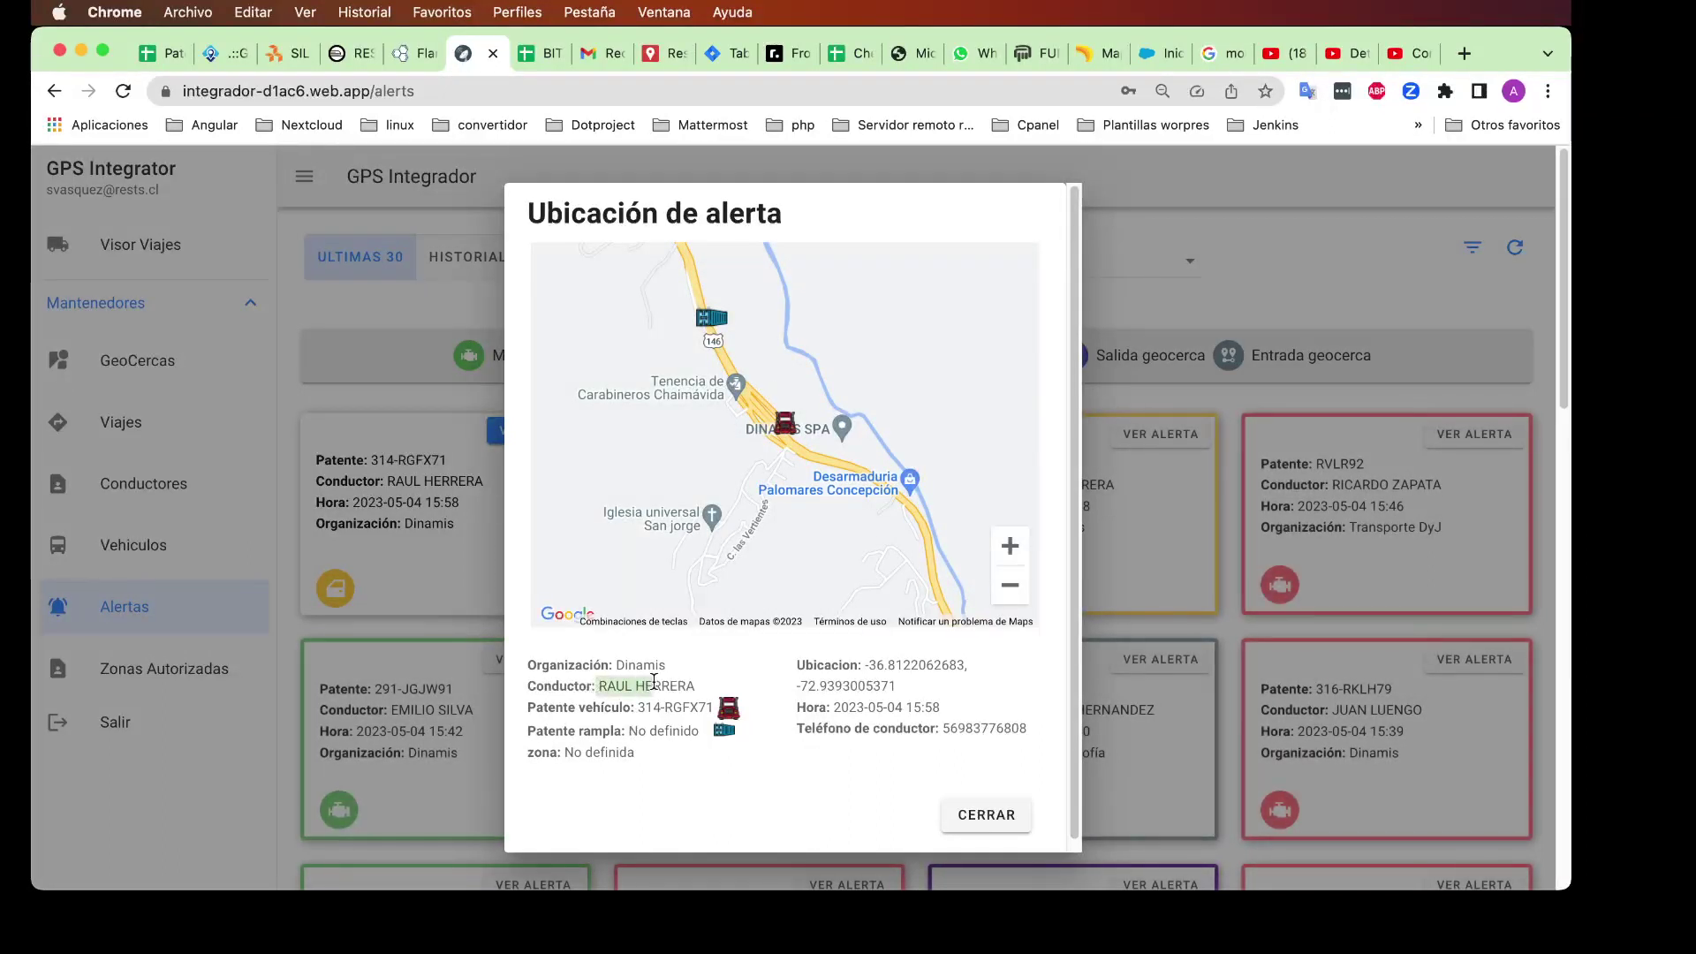
left_click_drag(925, 664, 894, 664)
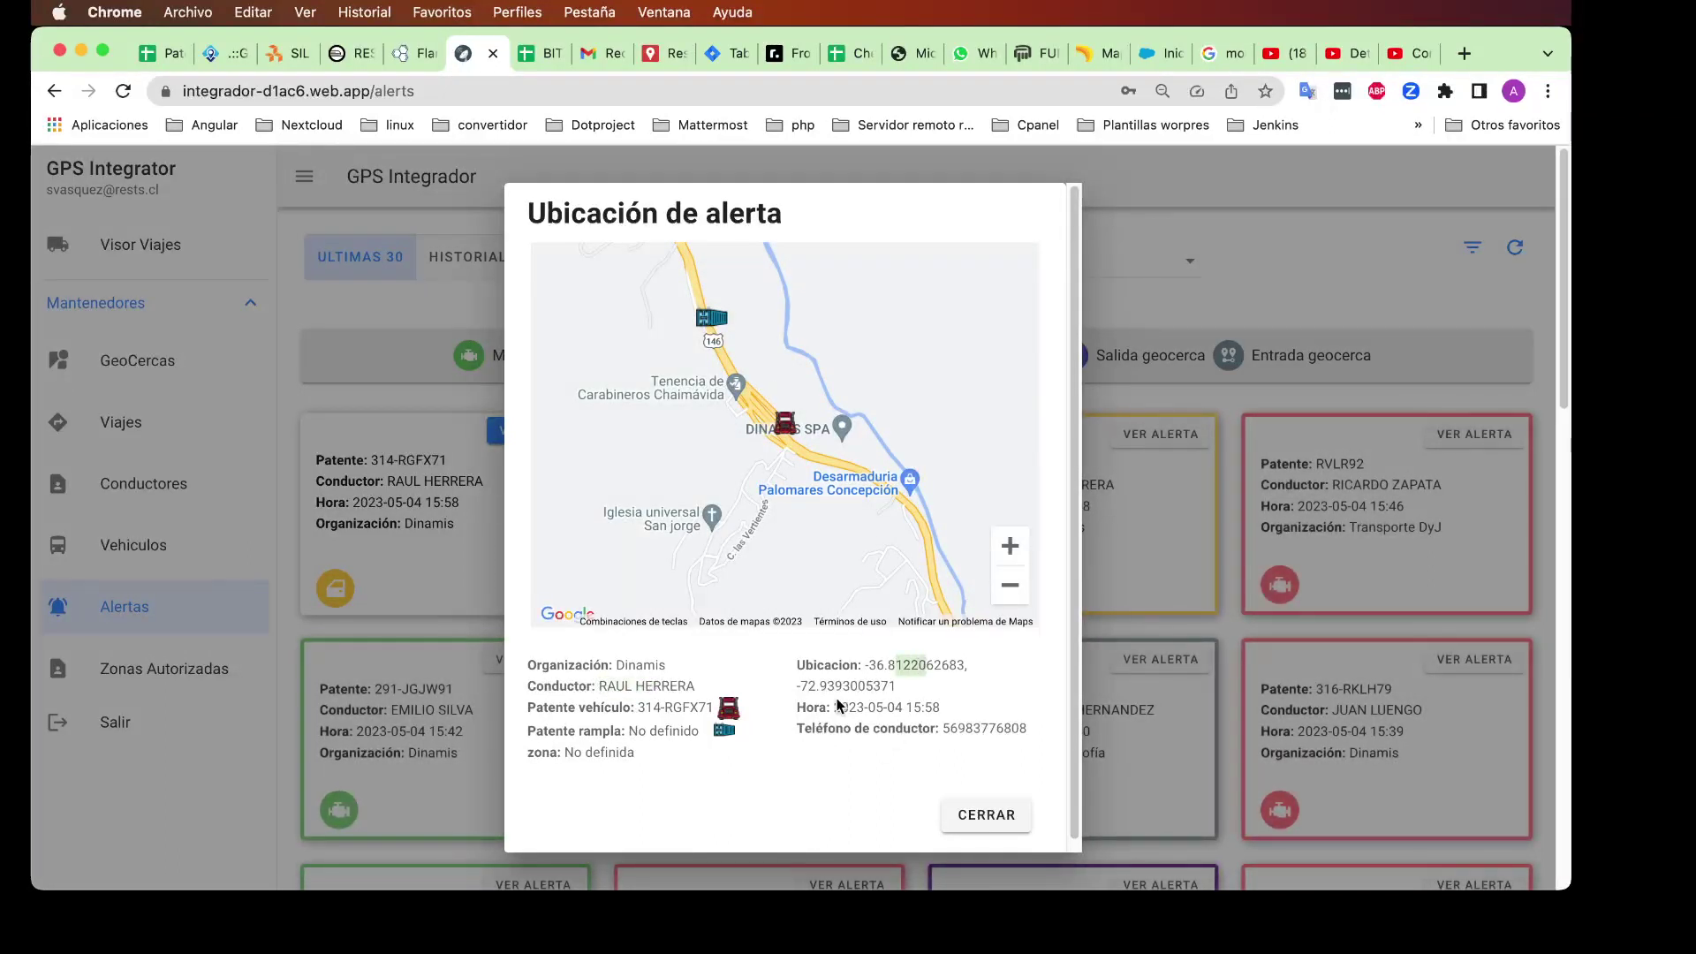
left_click(893, 727)
left_click_drag(942, 728, 996, 728)
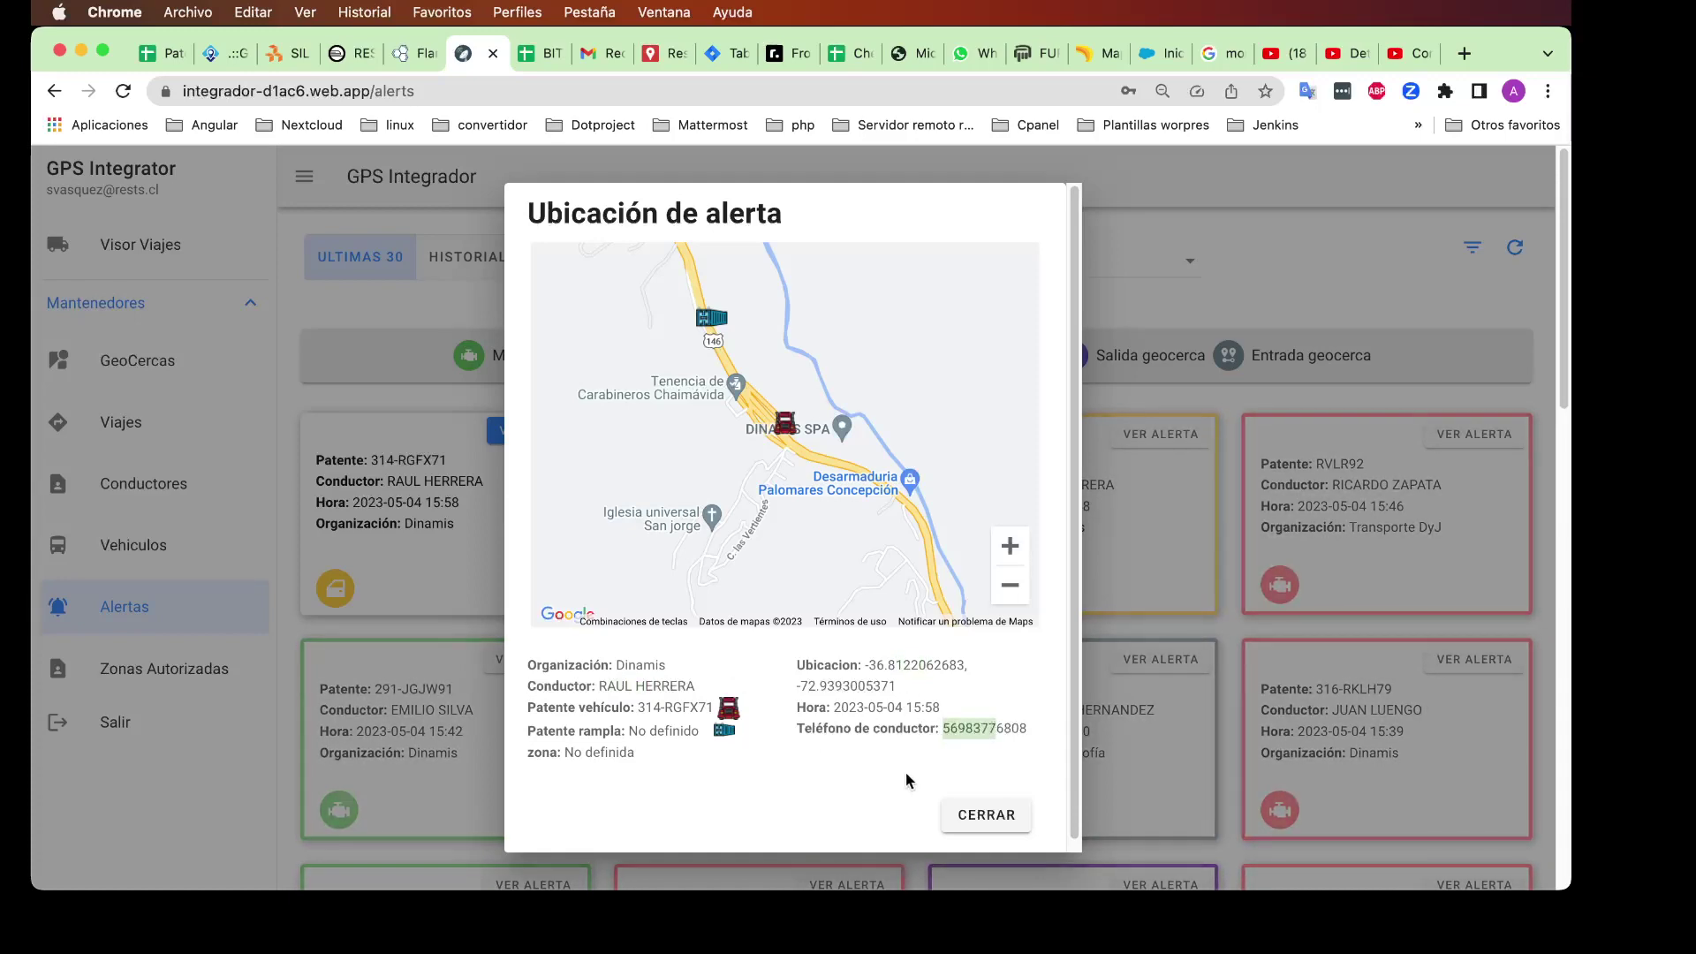
left_click(987, 815)
Step: View and close the location details of each of the remaining three alerts in the first row of cards
scroll(747, 553, "down", 2)
scroll(747, 553, "down", 2)
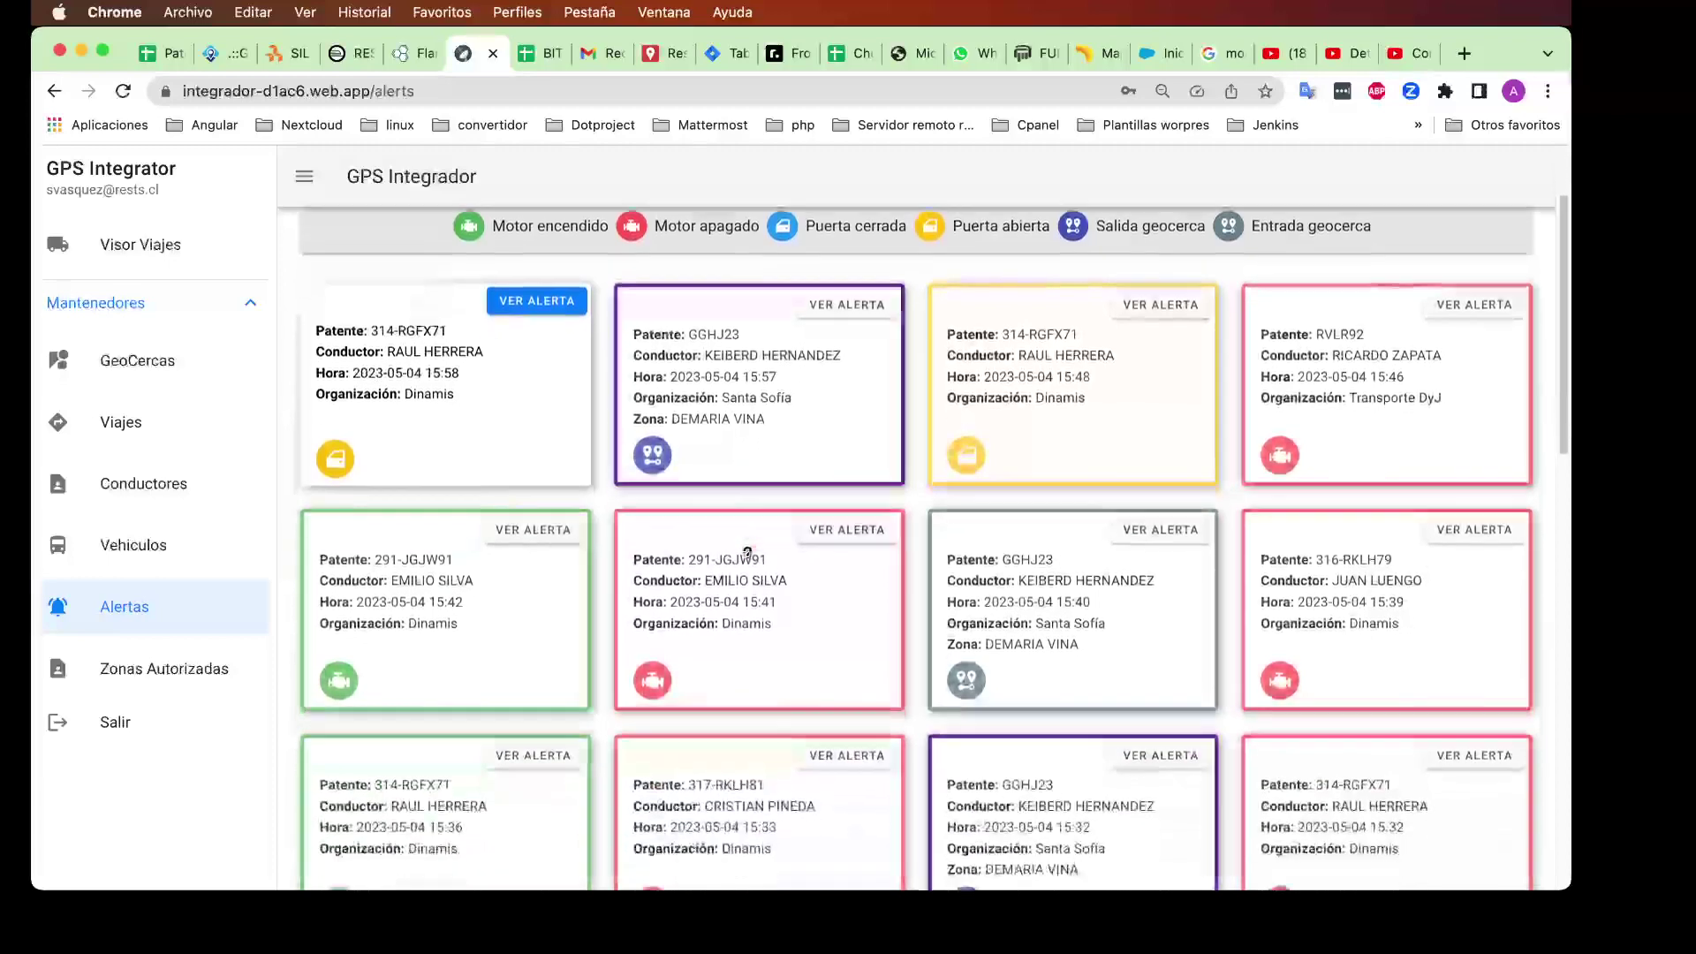
scroll(904, 618, "up", 3)
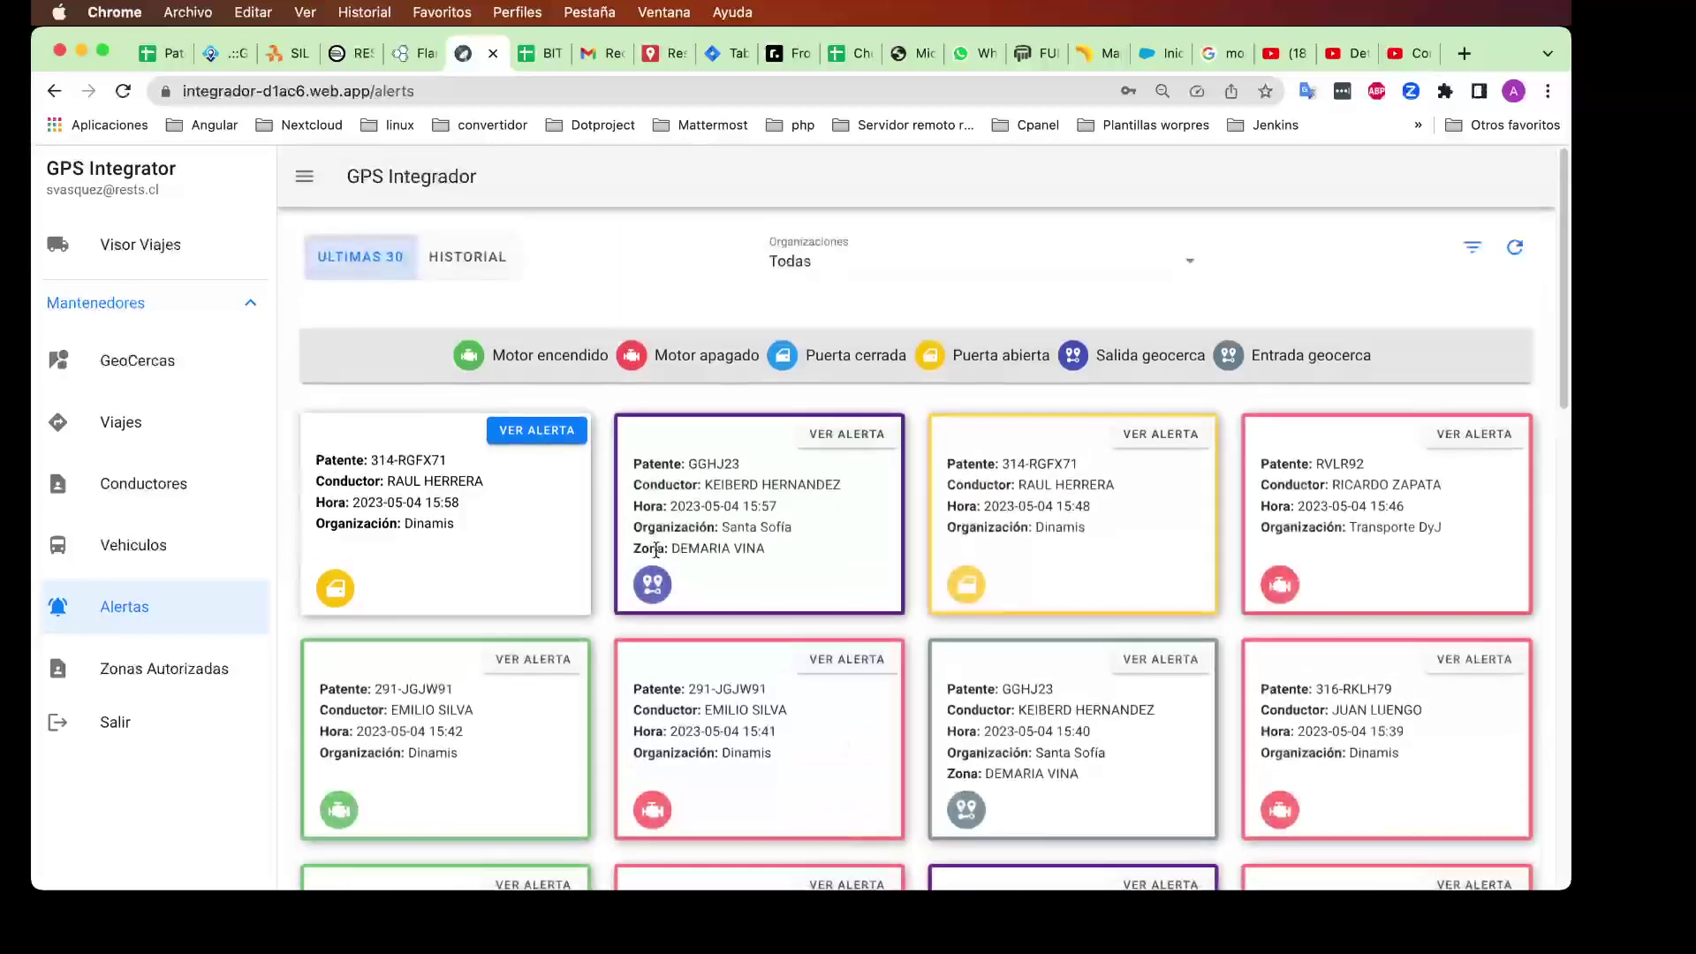
left_click(844, 434)
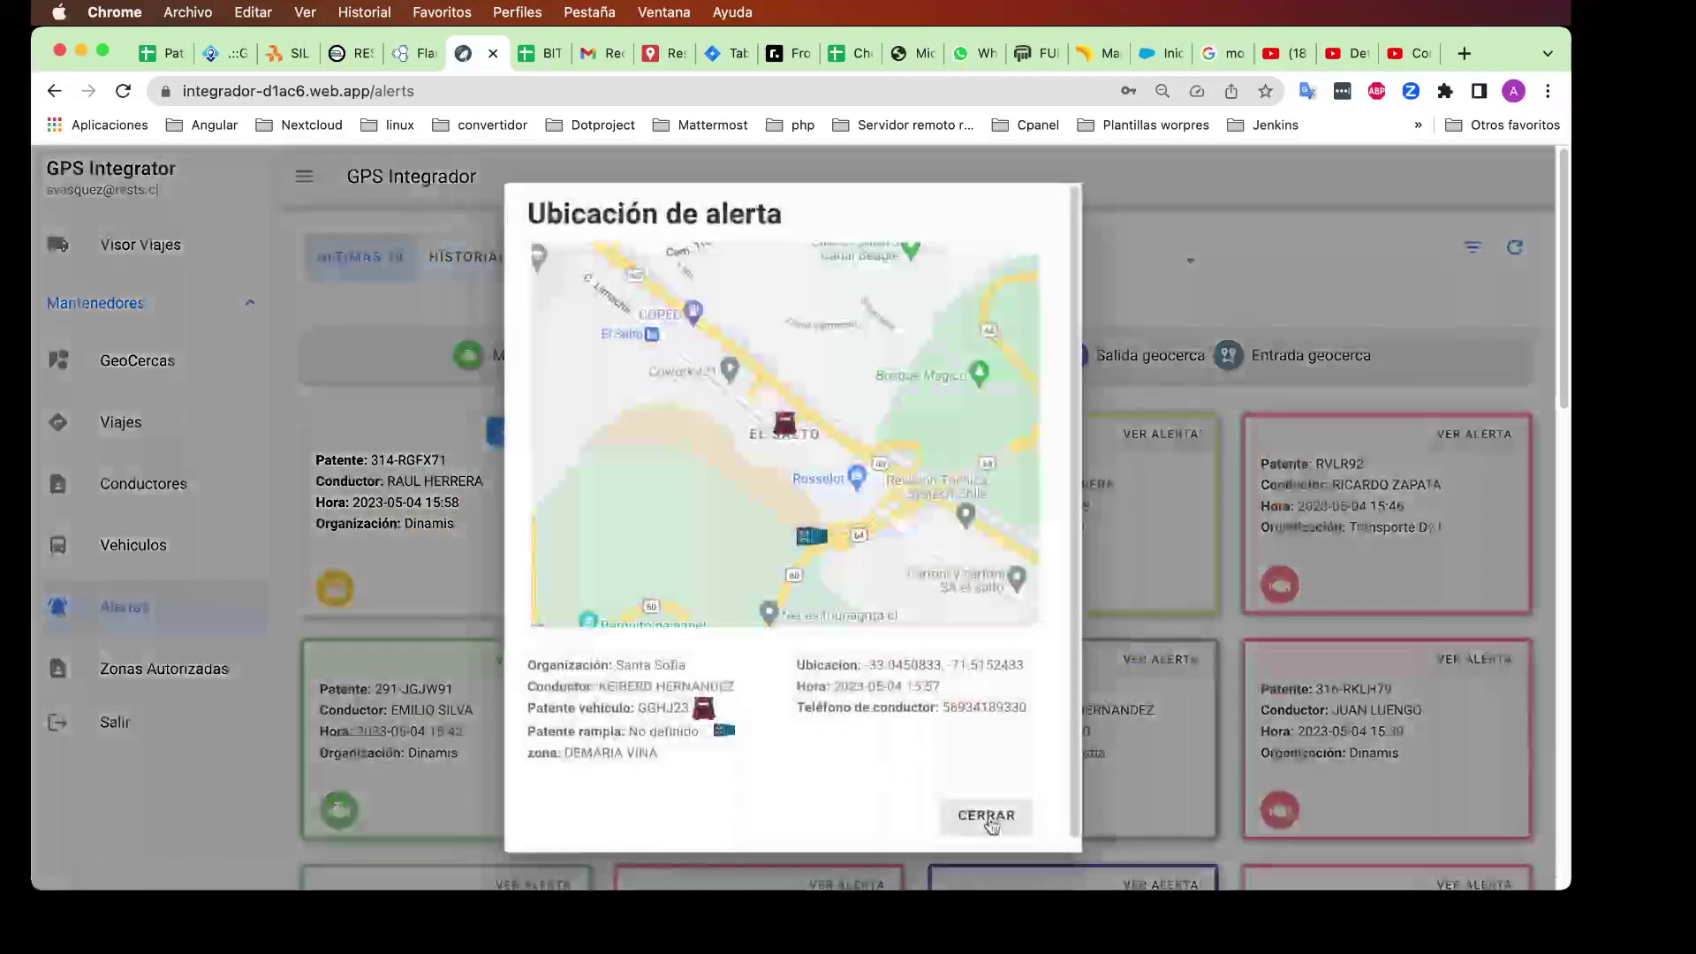
left_click(986, 814)
left_click(1162, 432)
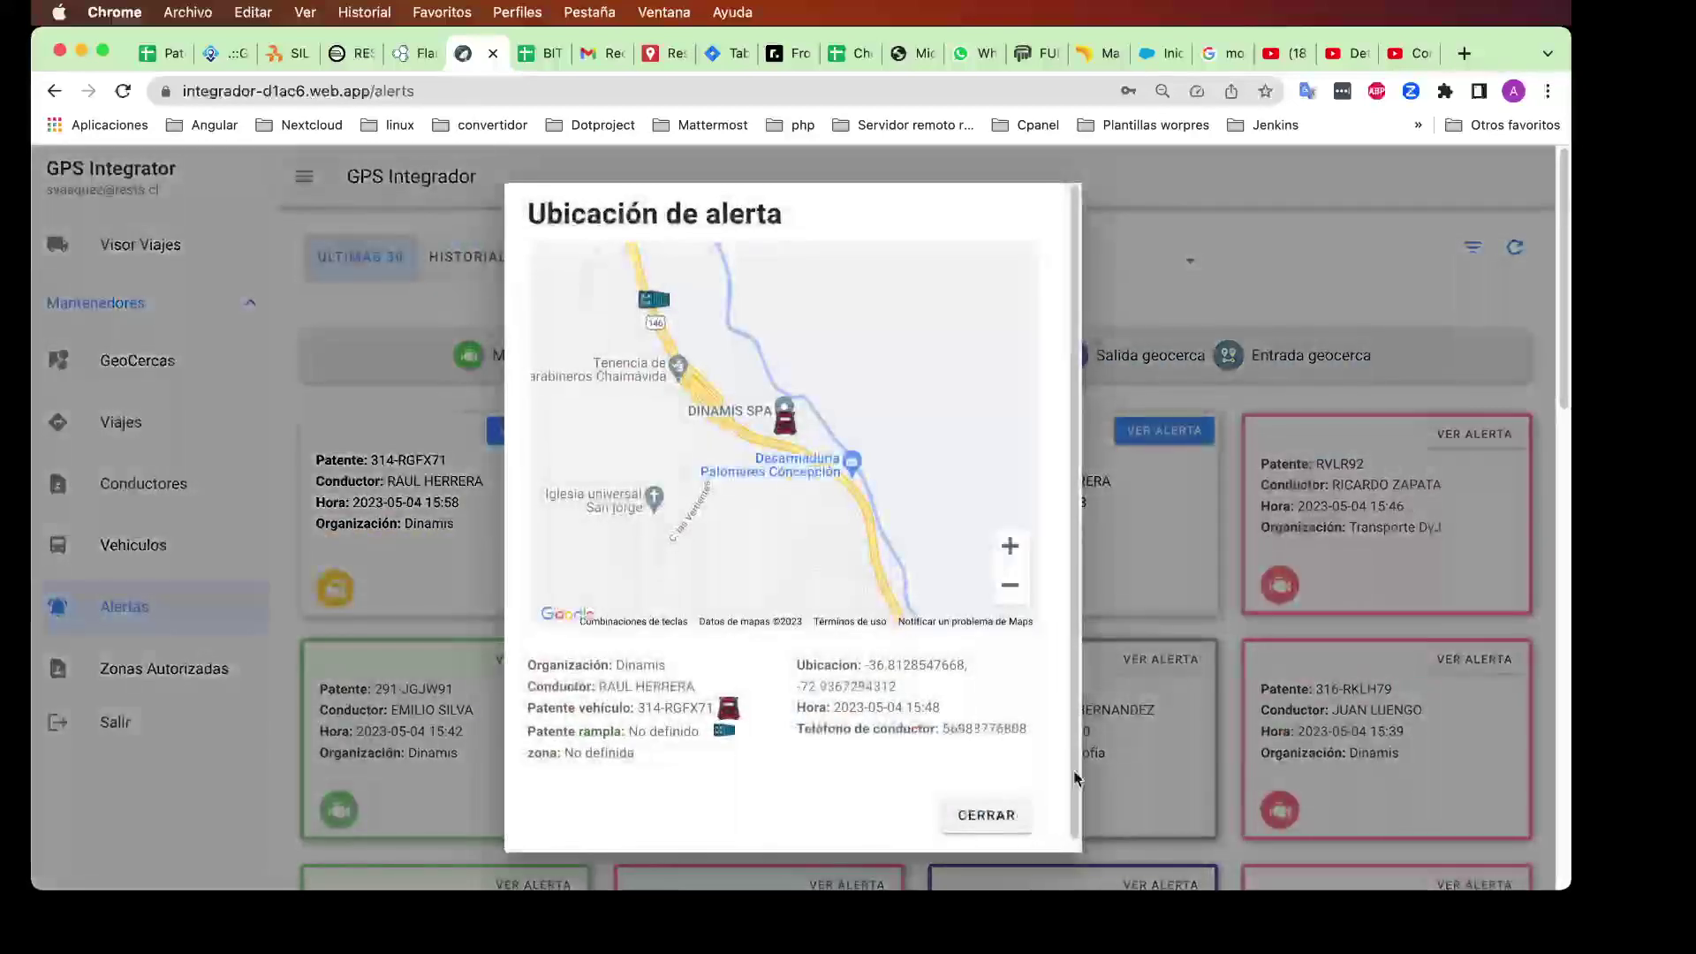
left_click(986, 814)
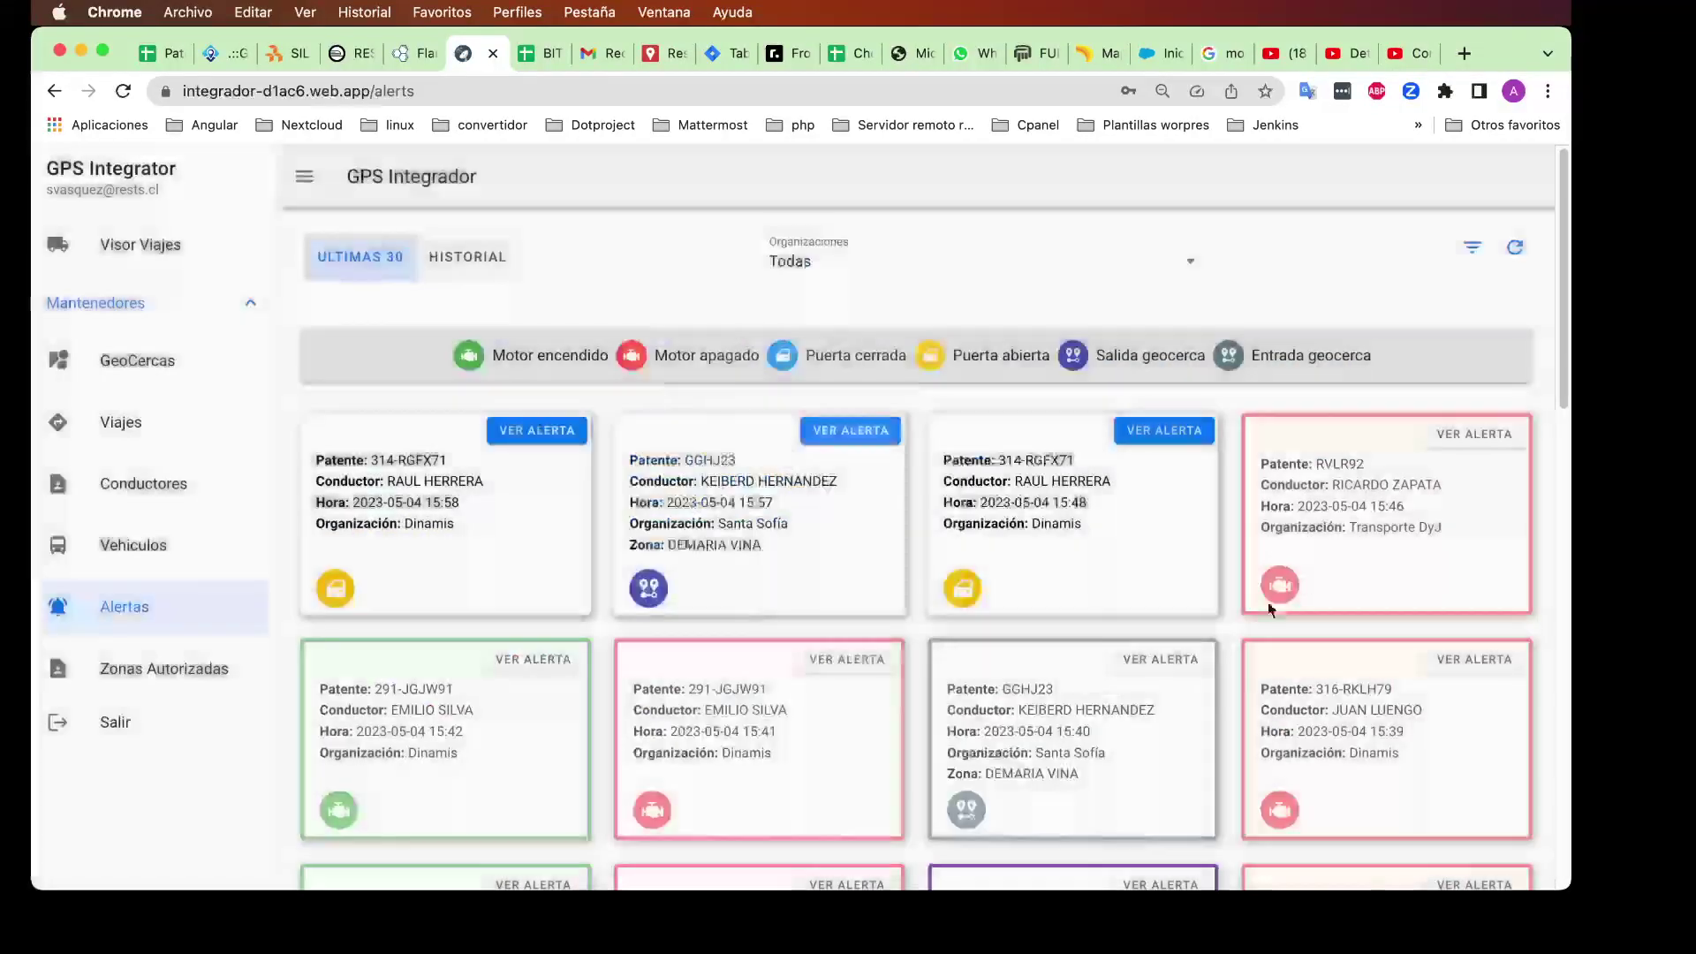
left_click(1474, 433)
left_click(986, 814)
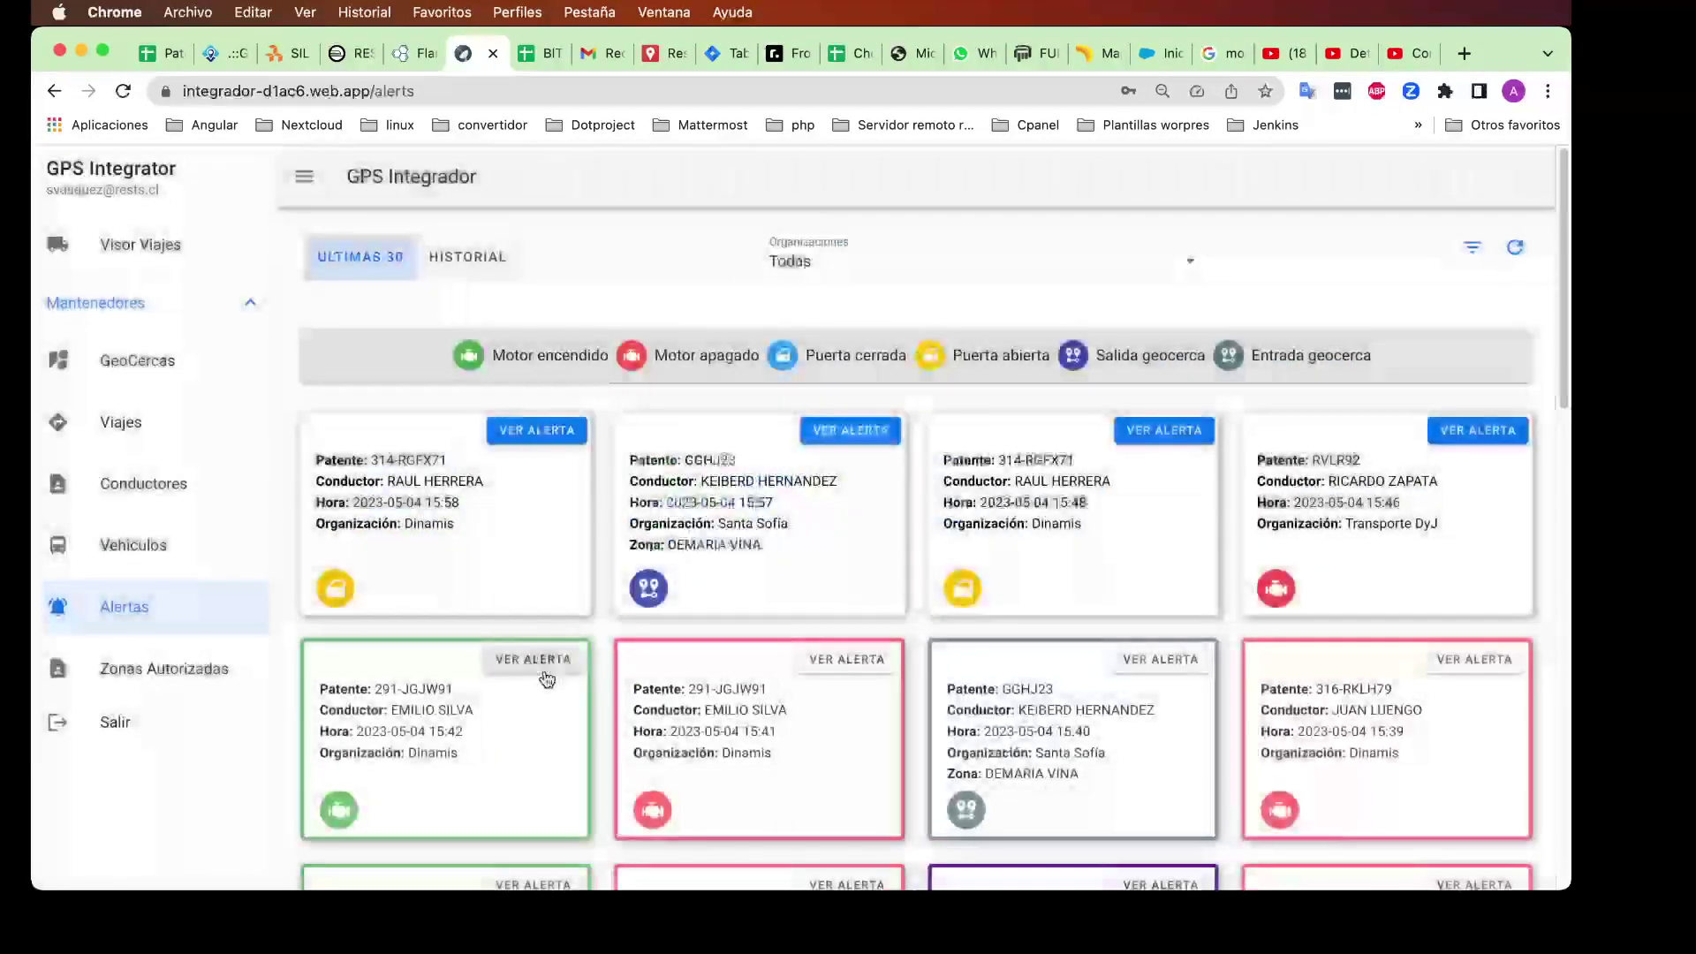
Step: View and close the location details of all four alerts in the second row, and compare them with the unviewed cards
left_click(539, 659)
left_click(987, 814)
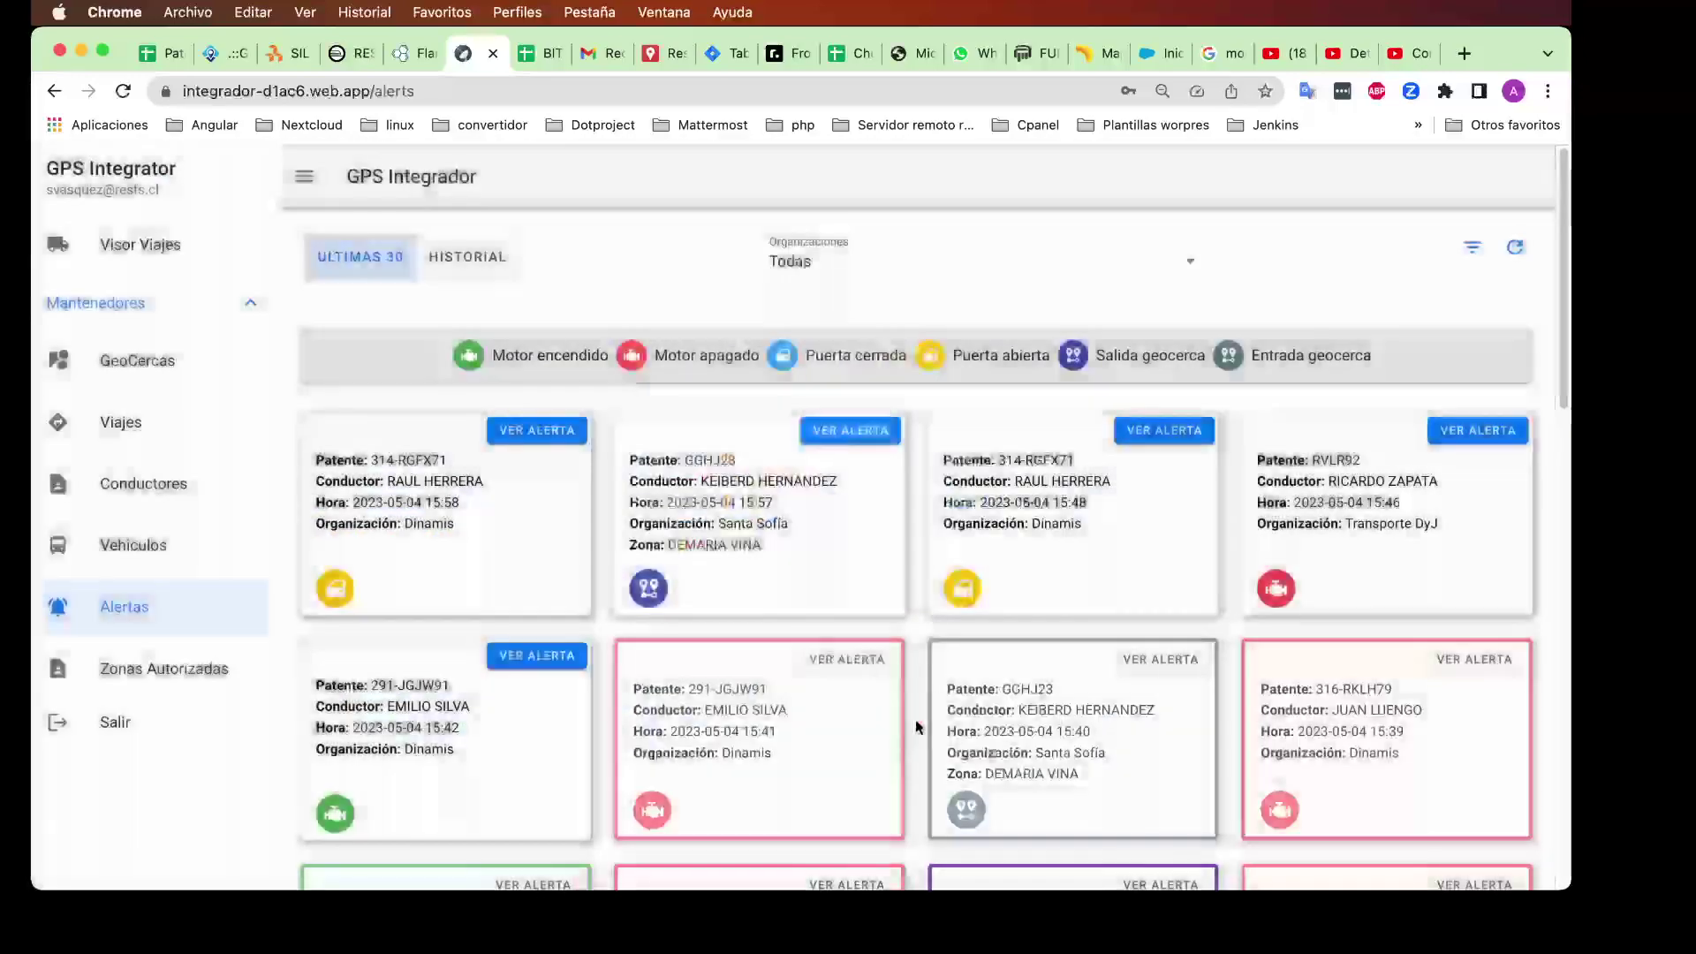
left_click(846, 659)
left_click(986, 814)
left_click(1161, 657)
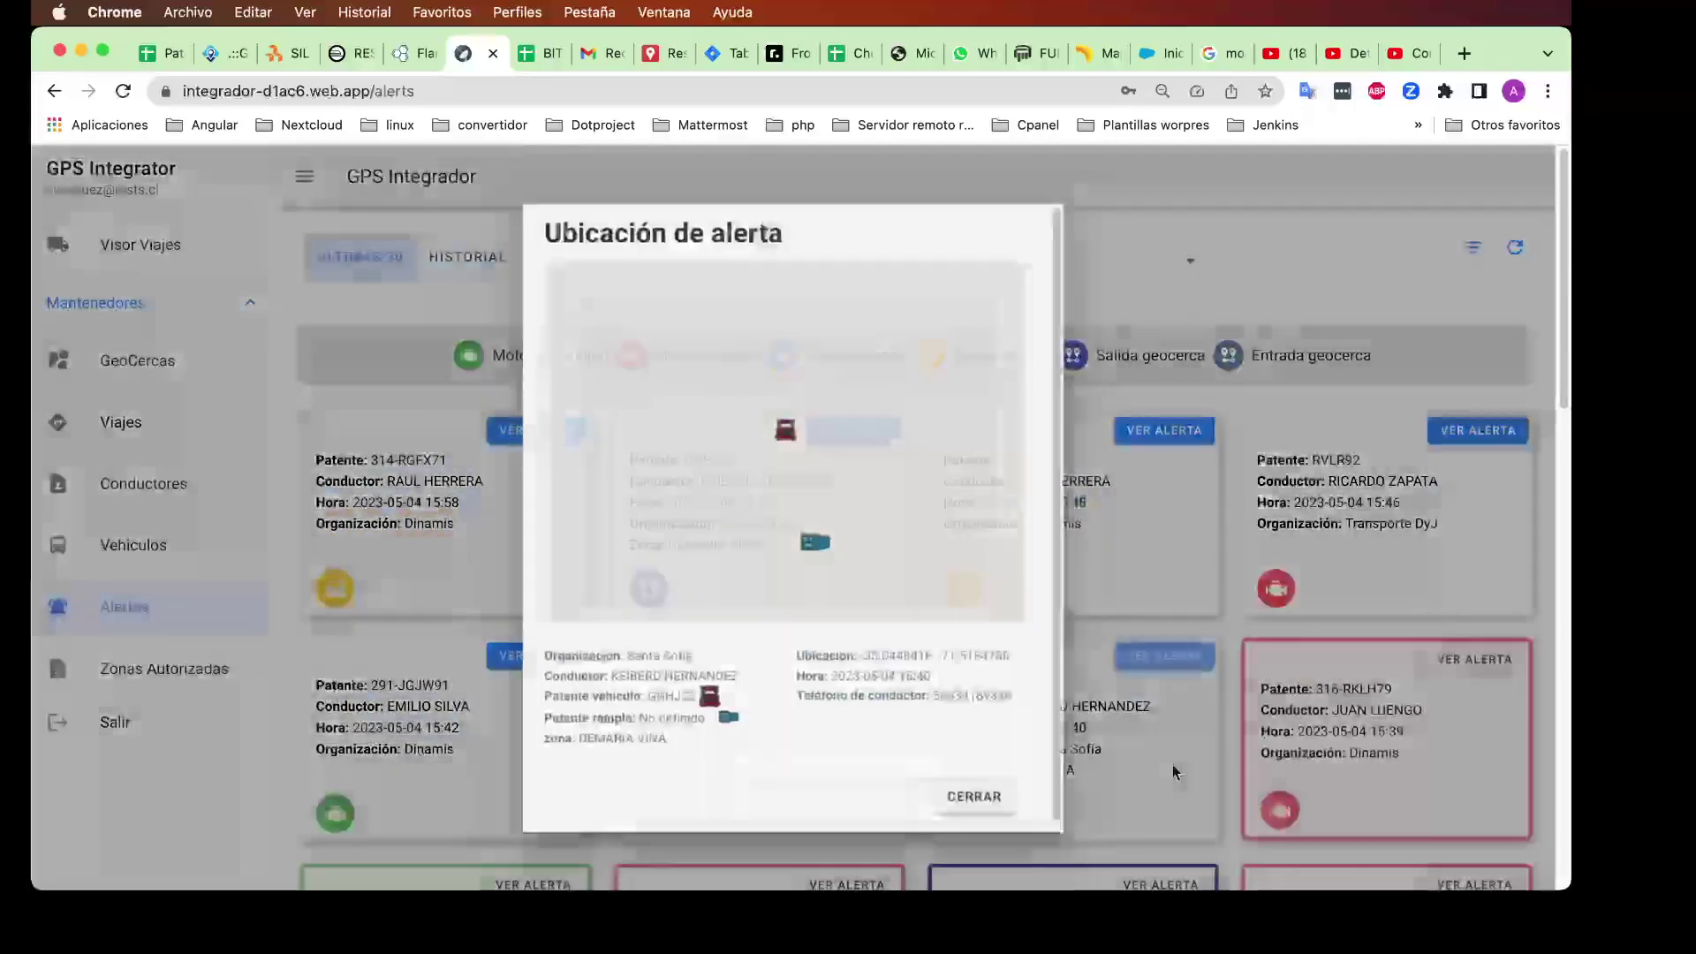
left_click(1006, 830)
left_click(1474, 658)
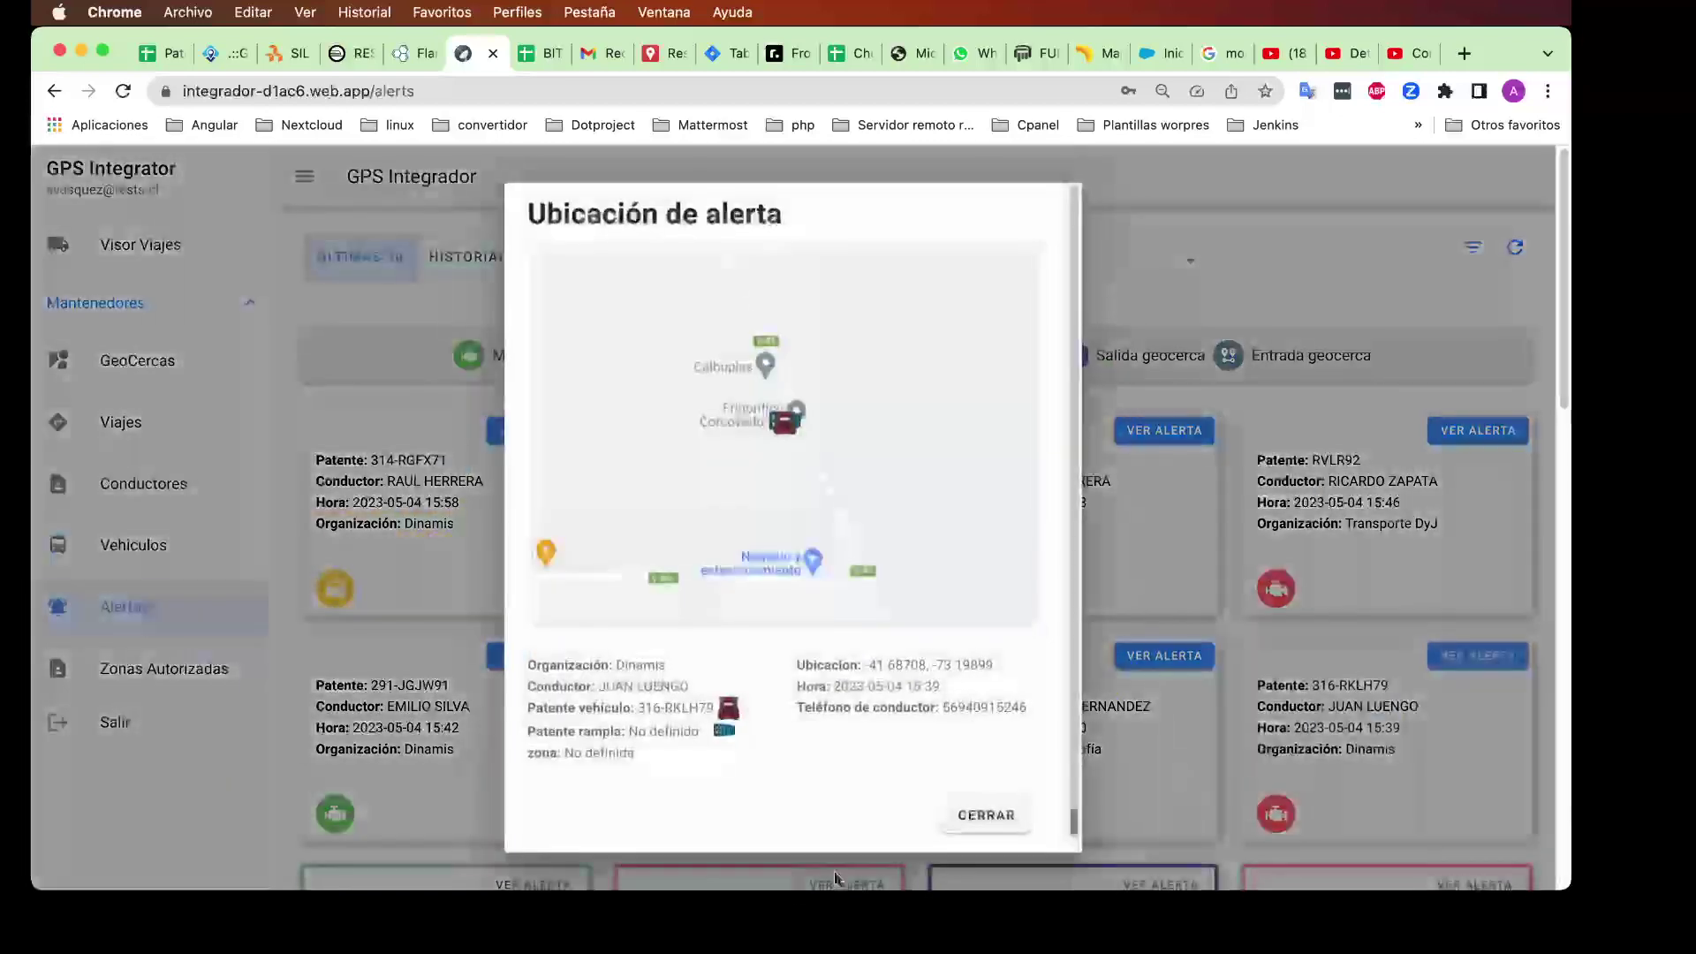
left_click(982, 817)
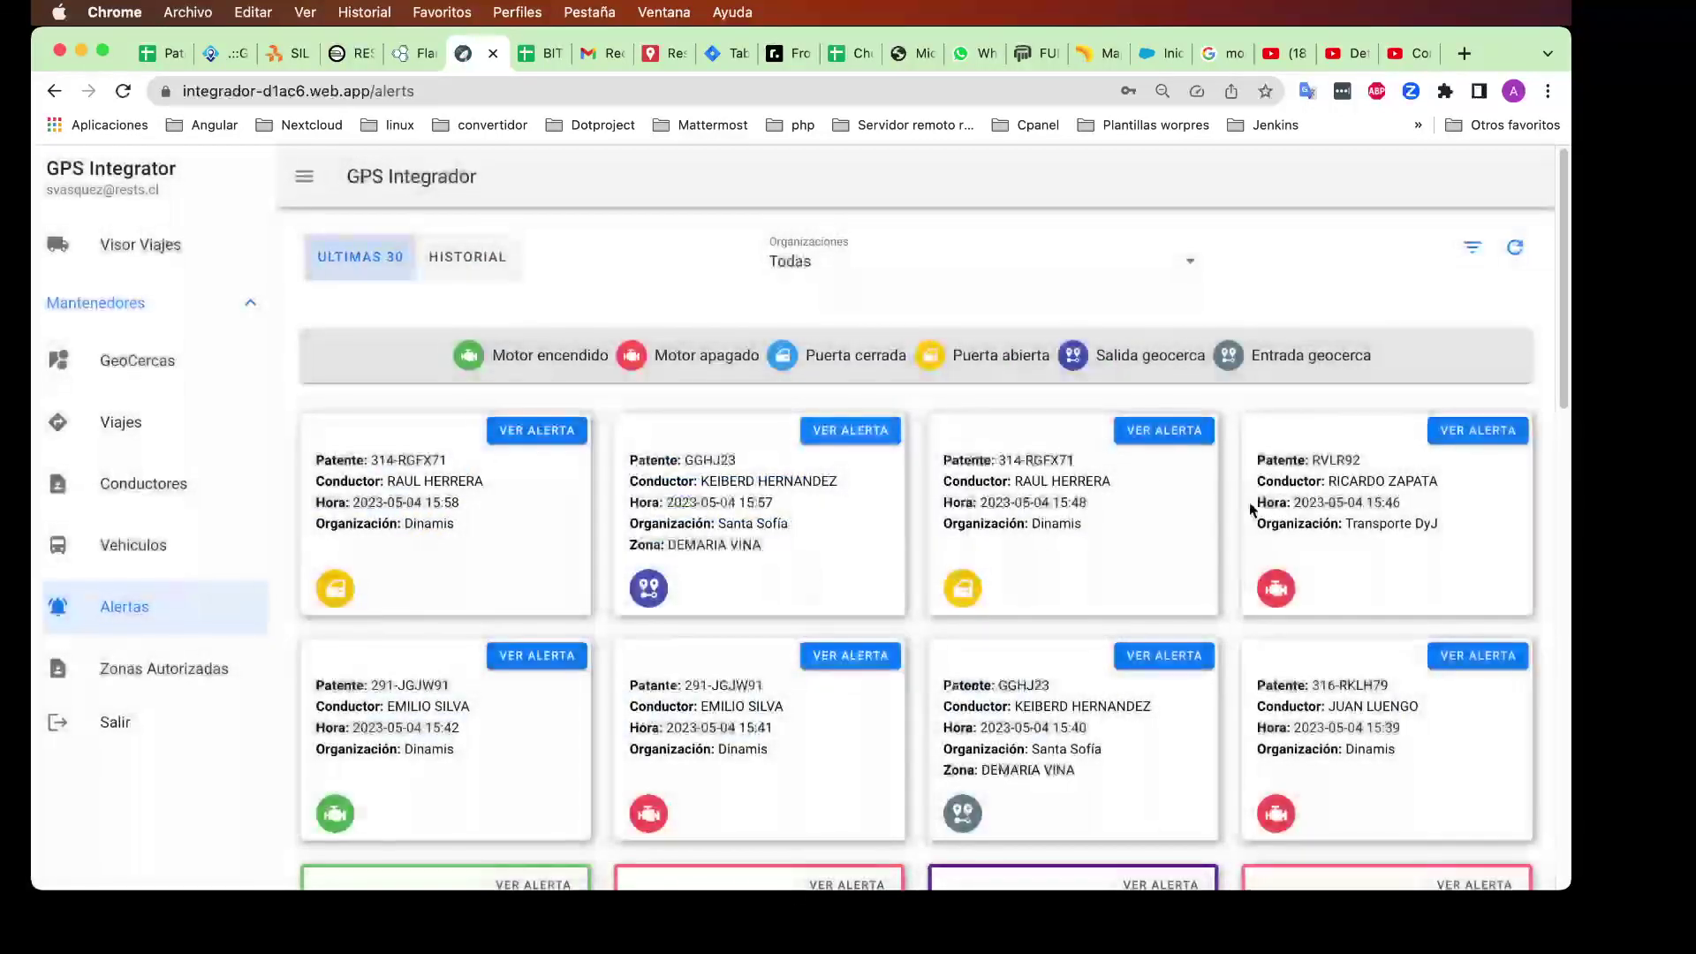
scroll(878, 633, "down", 2)
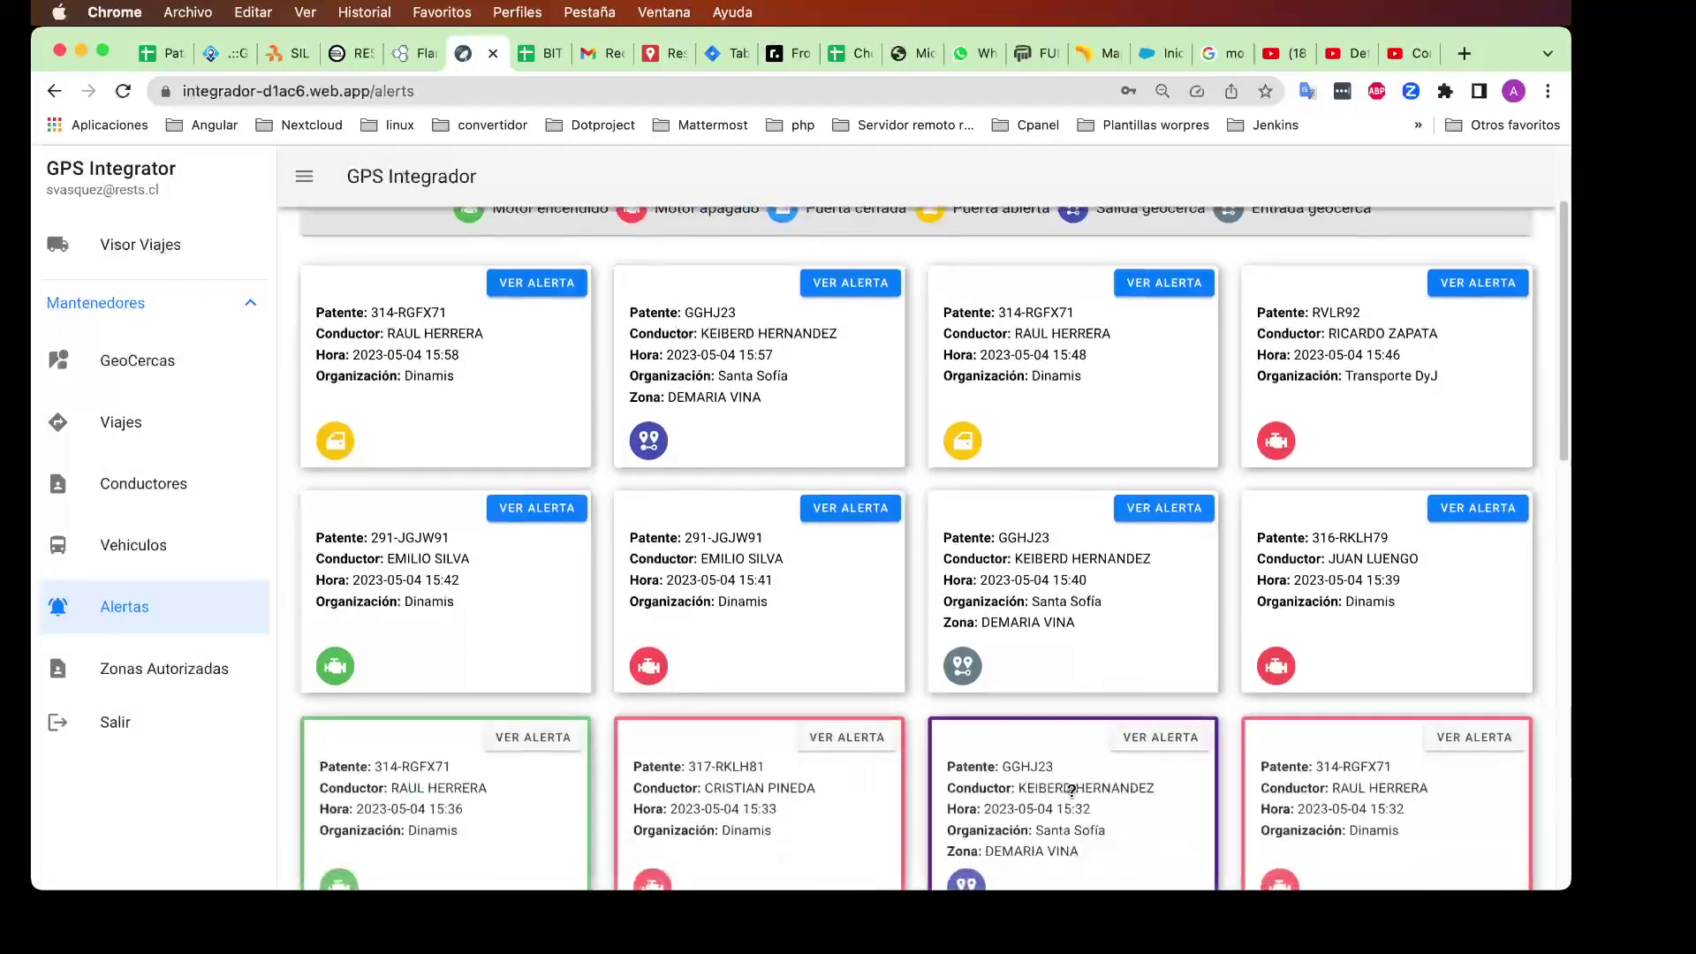
scroll(726, 565, "up", 2)
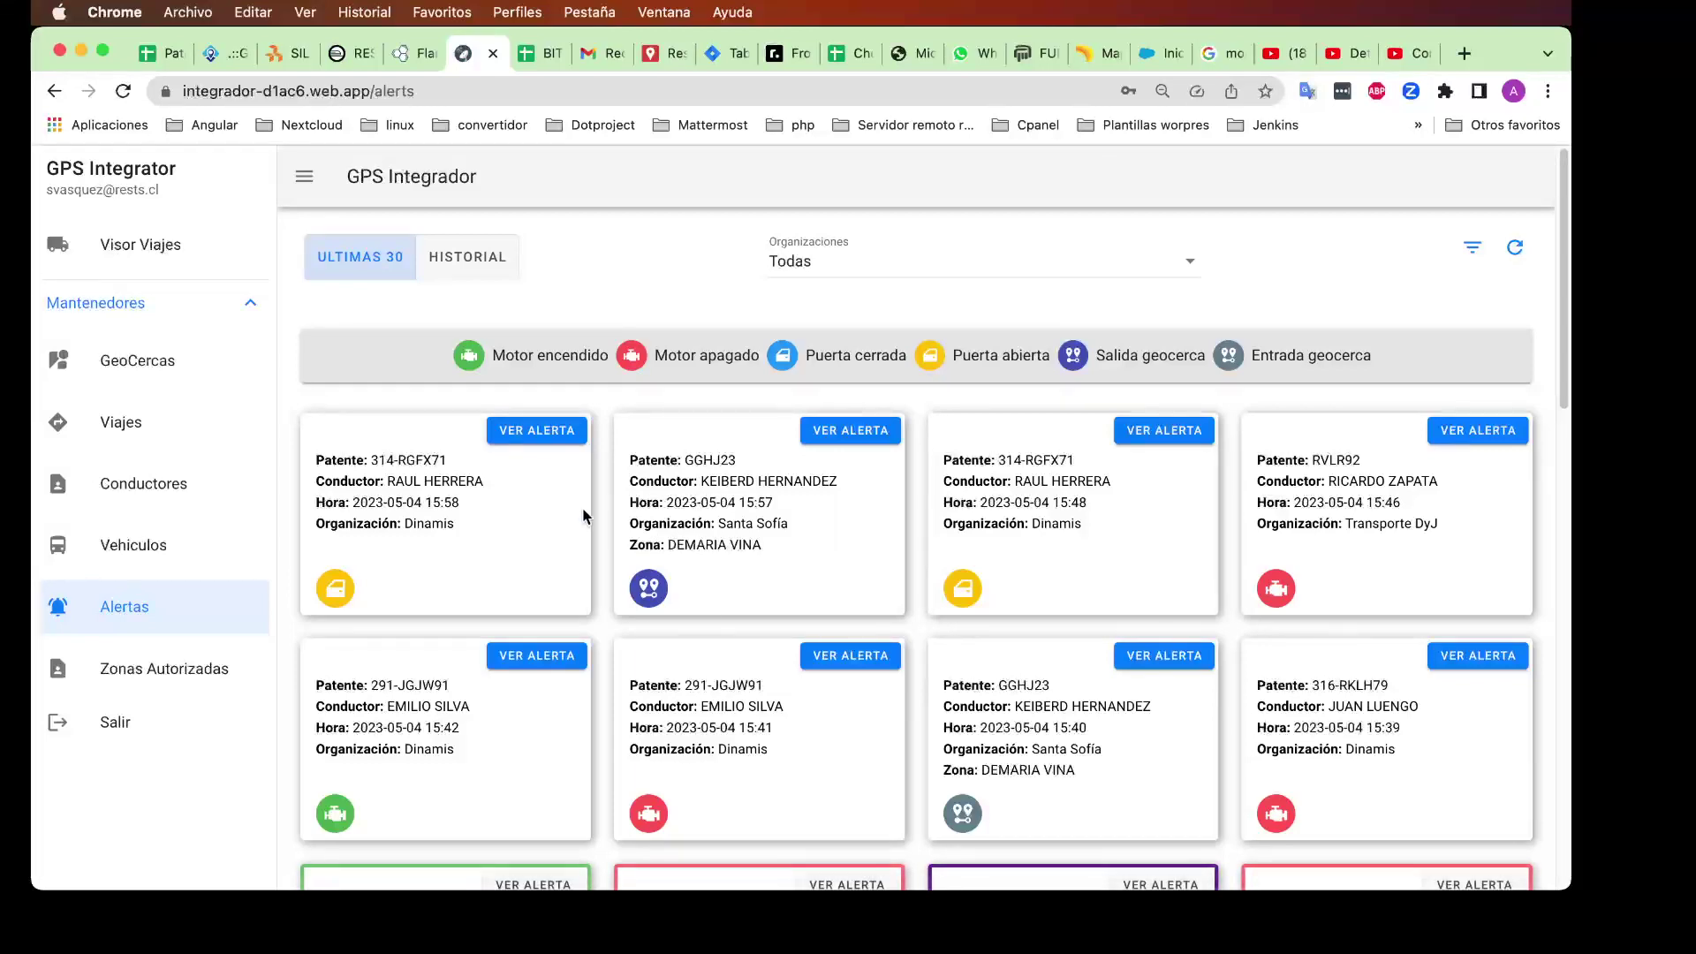
Step: Switch the alerts to the Historial view, show all rows per page, and look through the table
left_click(467, 257)
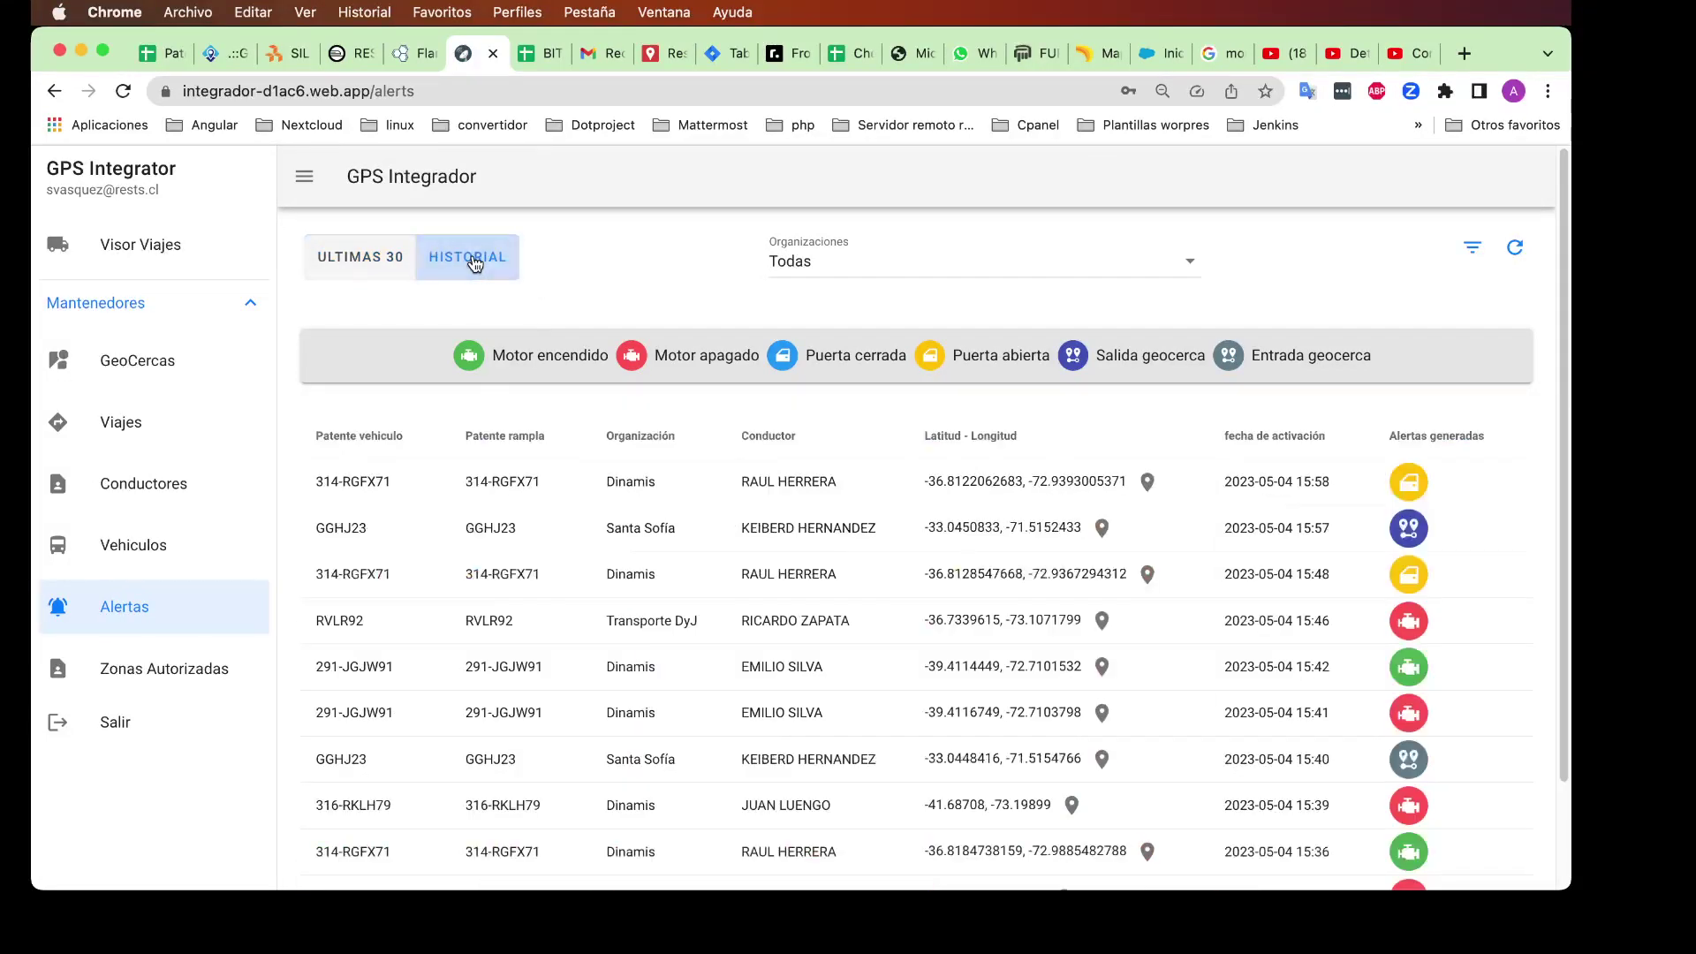
scroll(671, 495, "down", 3)
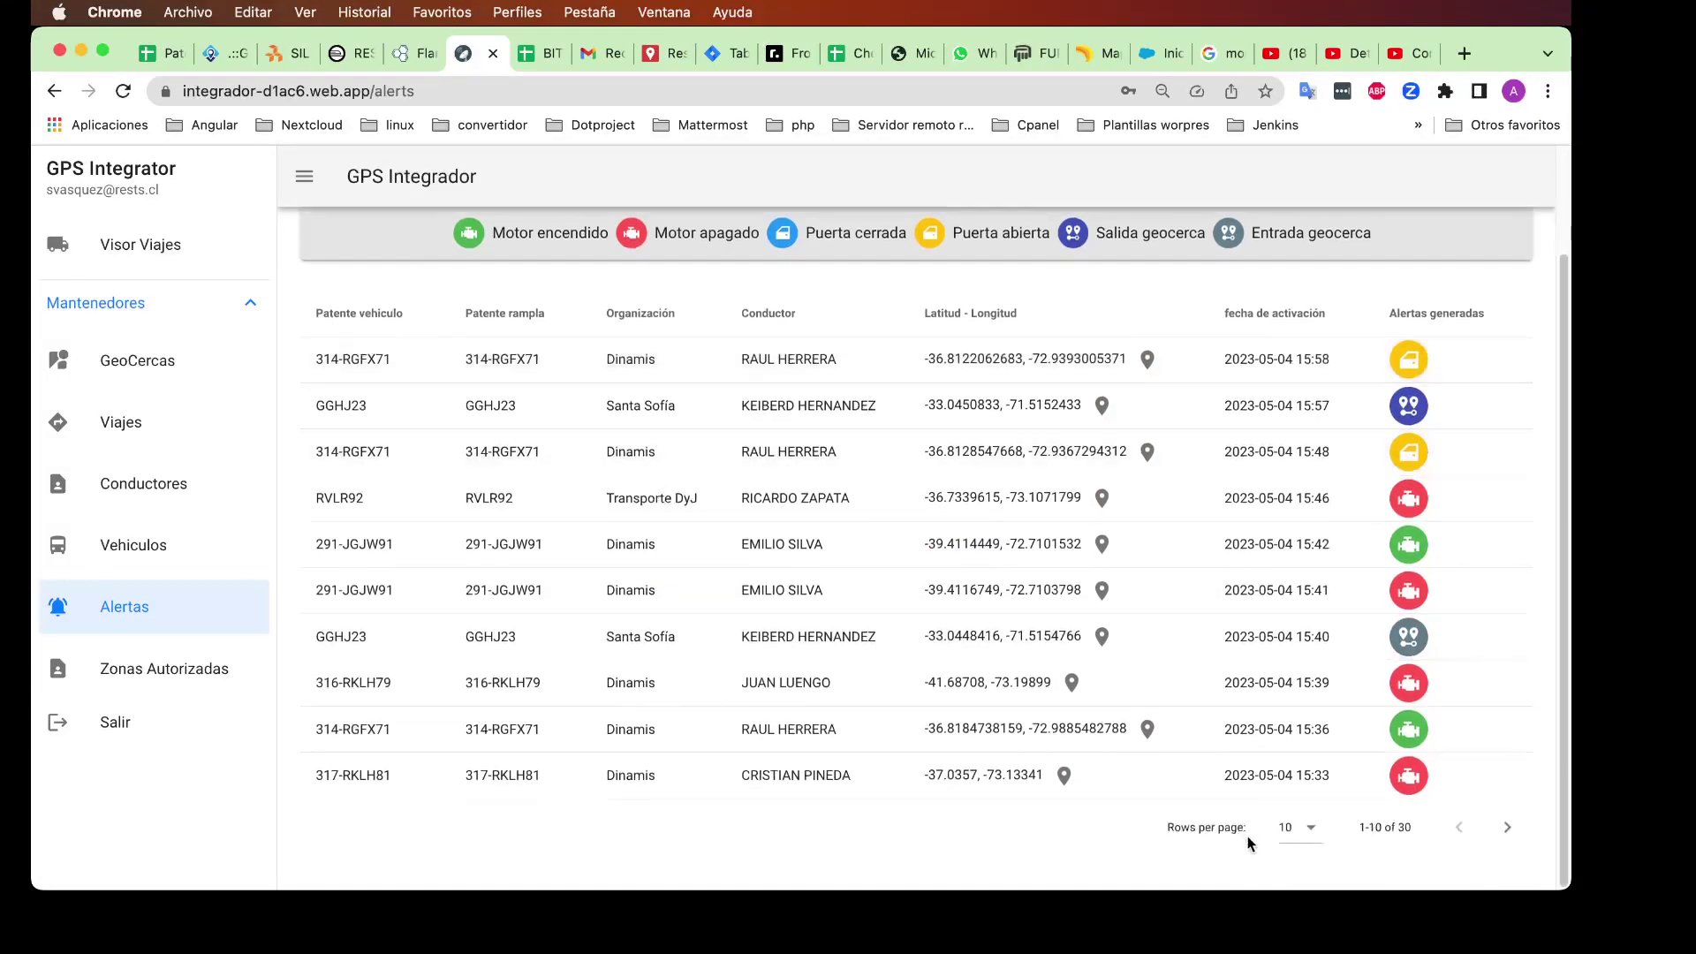
left_click(1303, 826)
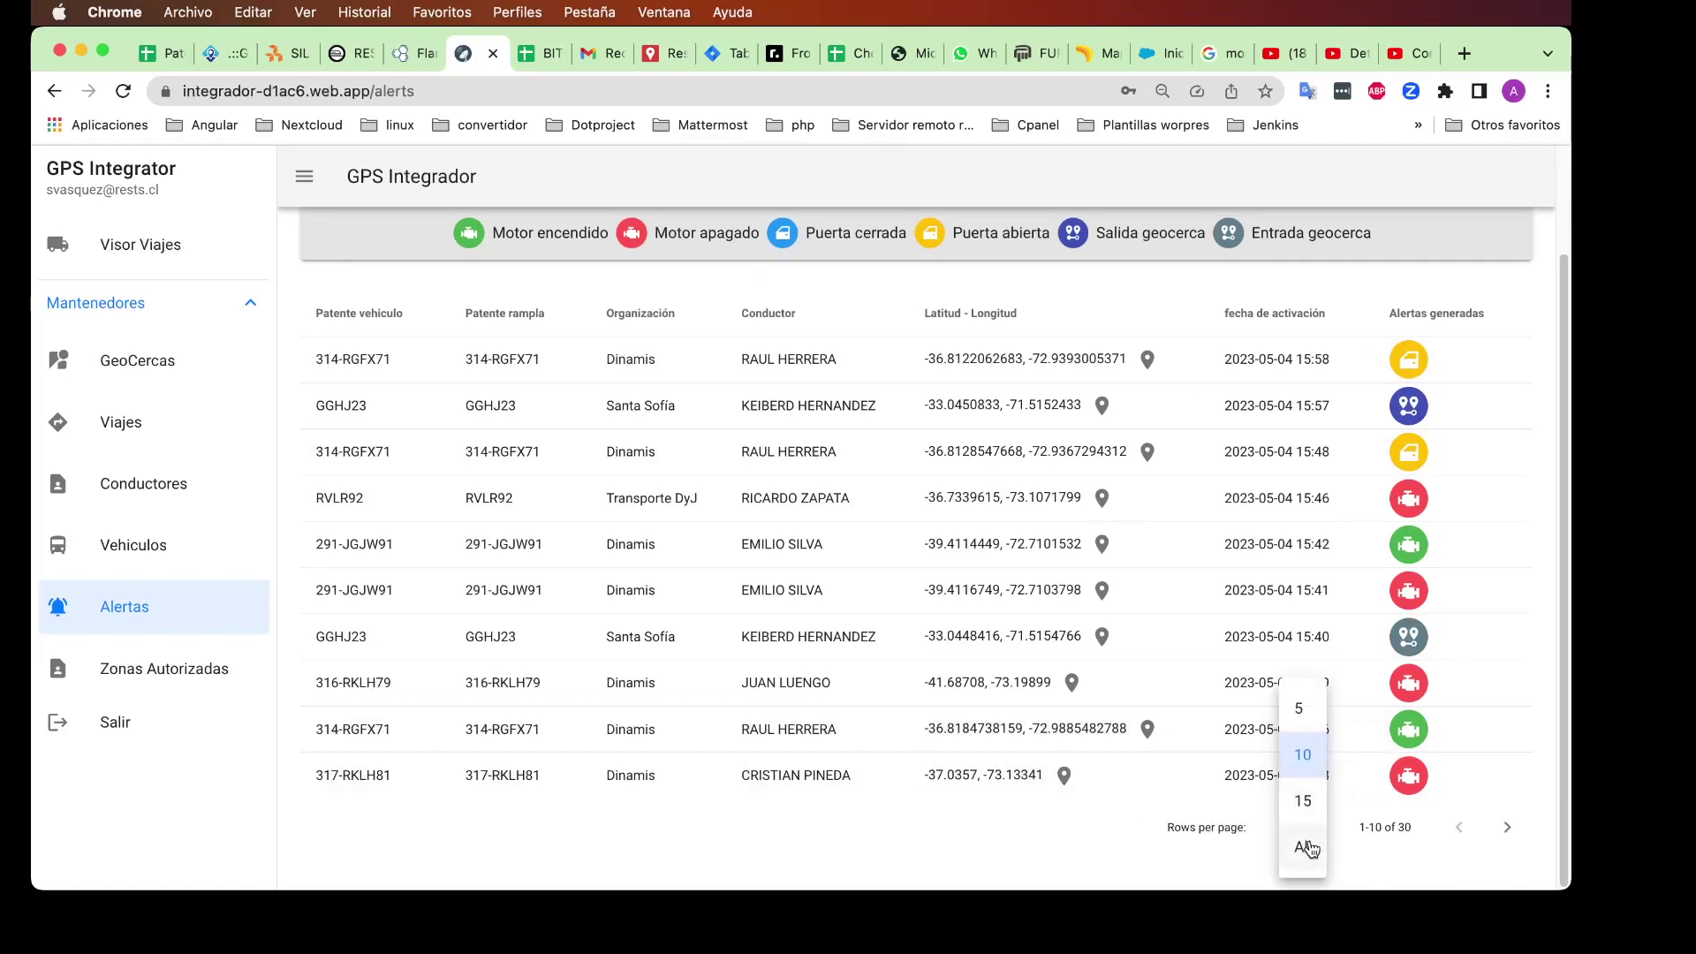
left_click(1299, 846)
scroll(701, 444, "down", 5)
scroll(657, 410, "up", 10)
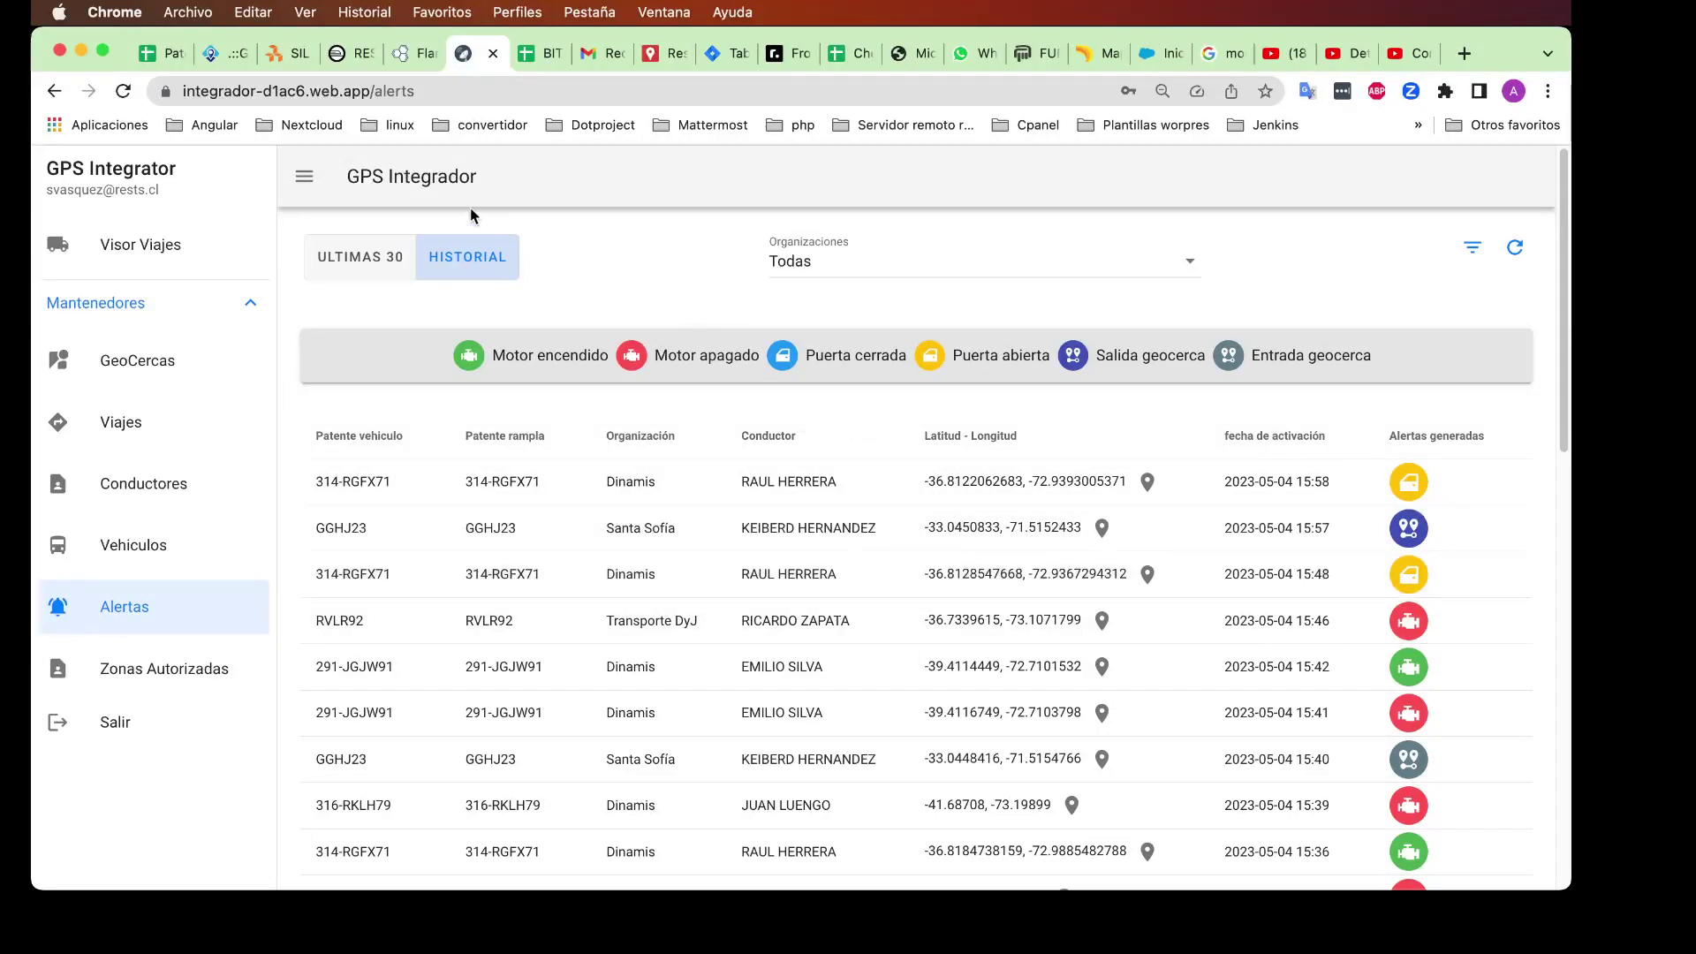
Step: Switch the alerts back to the Ultimas 30 view, filter them by the Dinamis organization and look through the cards
left_click(371, 255)
left_click(1081, 281)
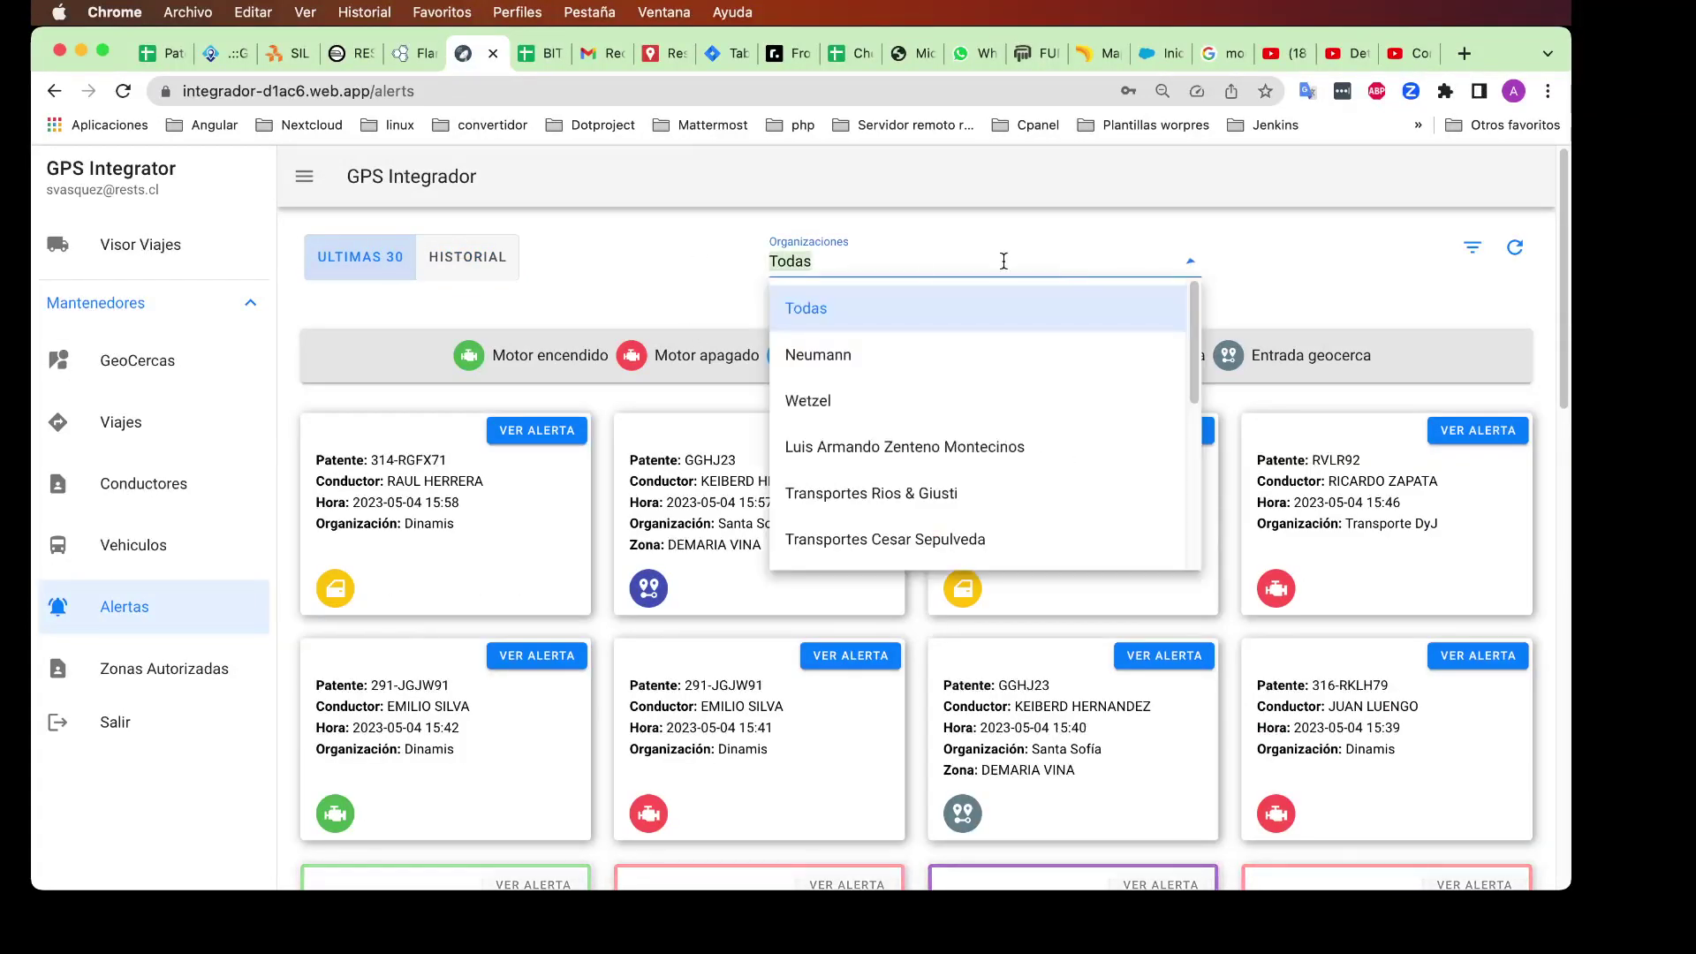
scroll(883, 397, "down", 10)
scroll(892, 402, "up", 10)
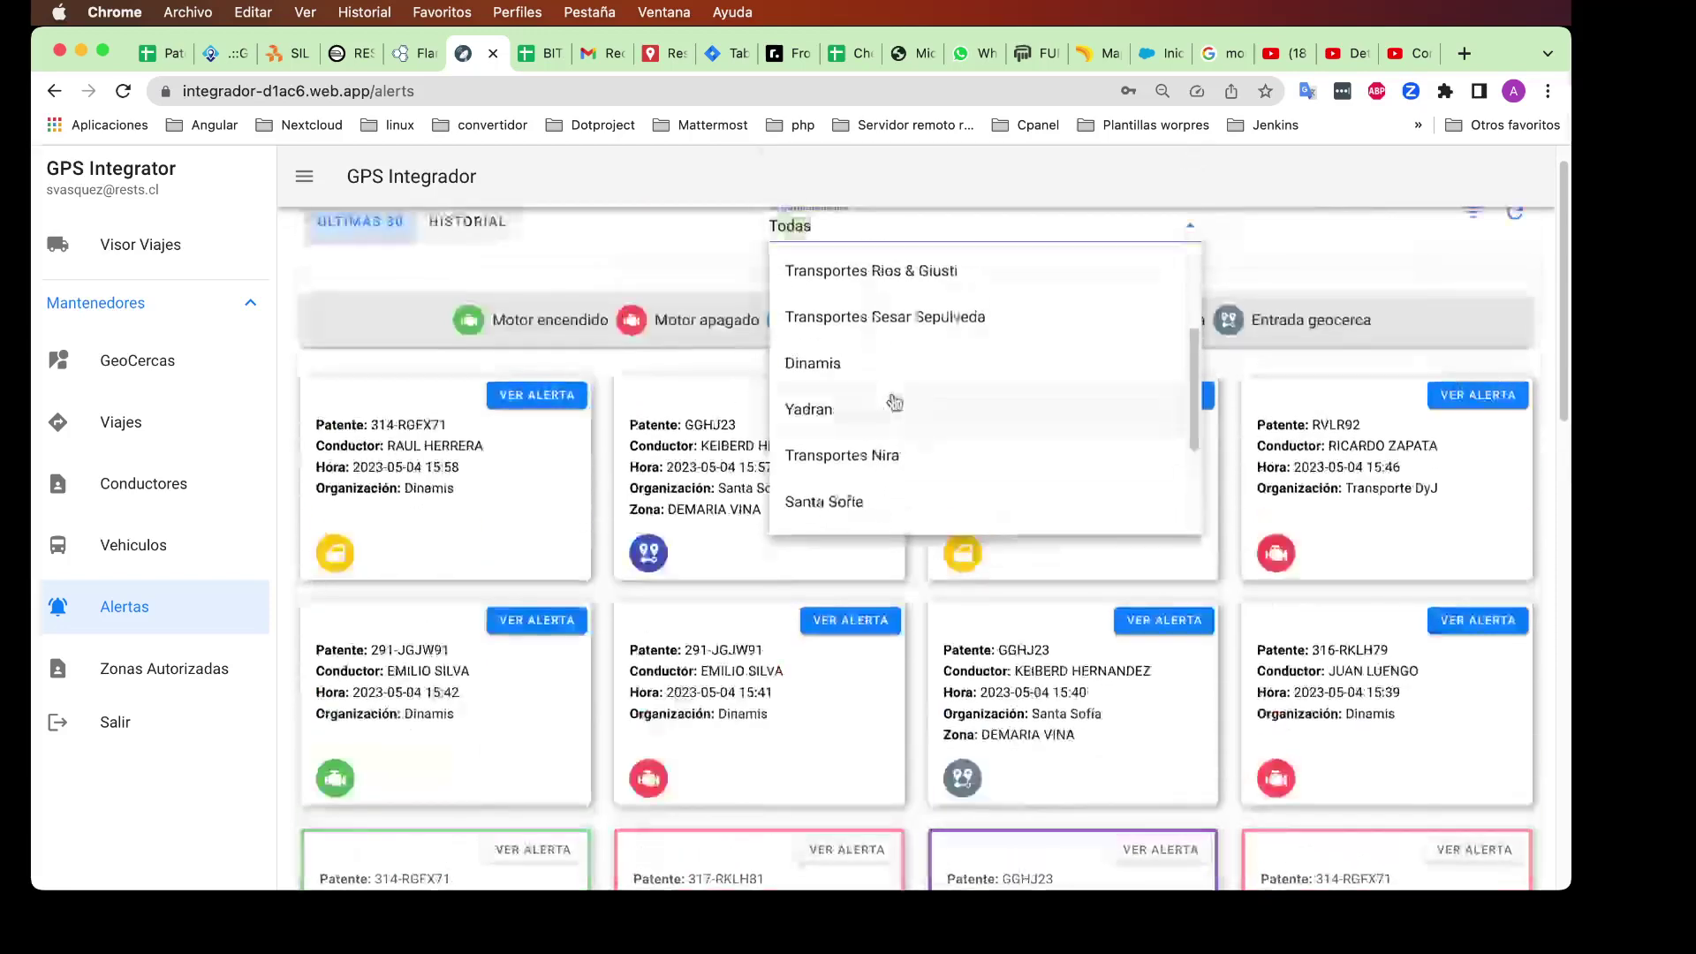
scroll(867, 366, "down", 3)
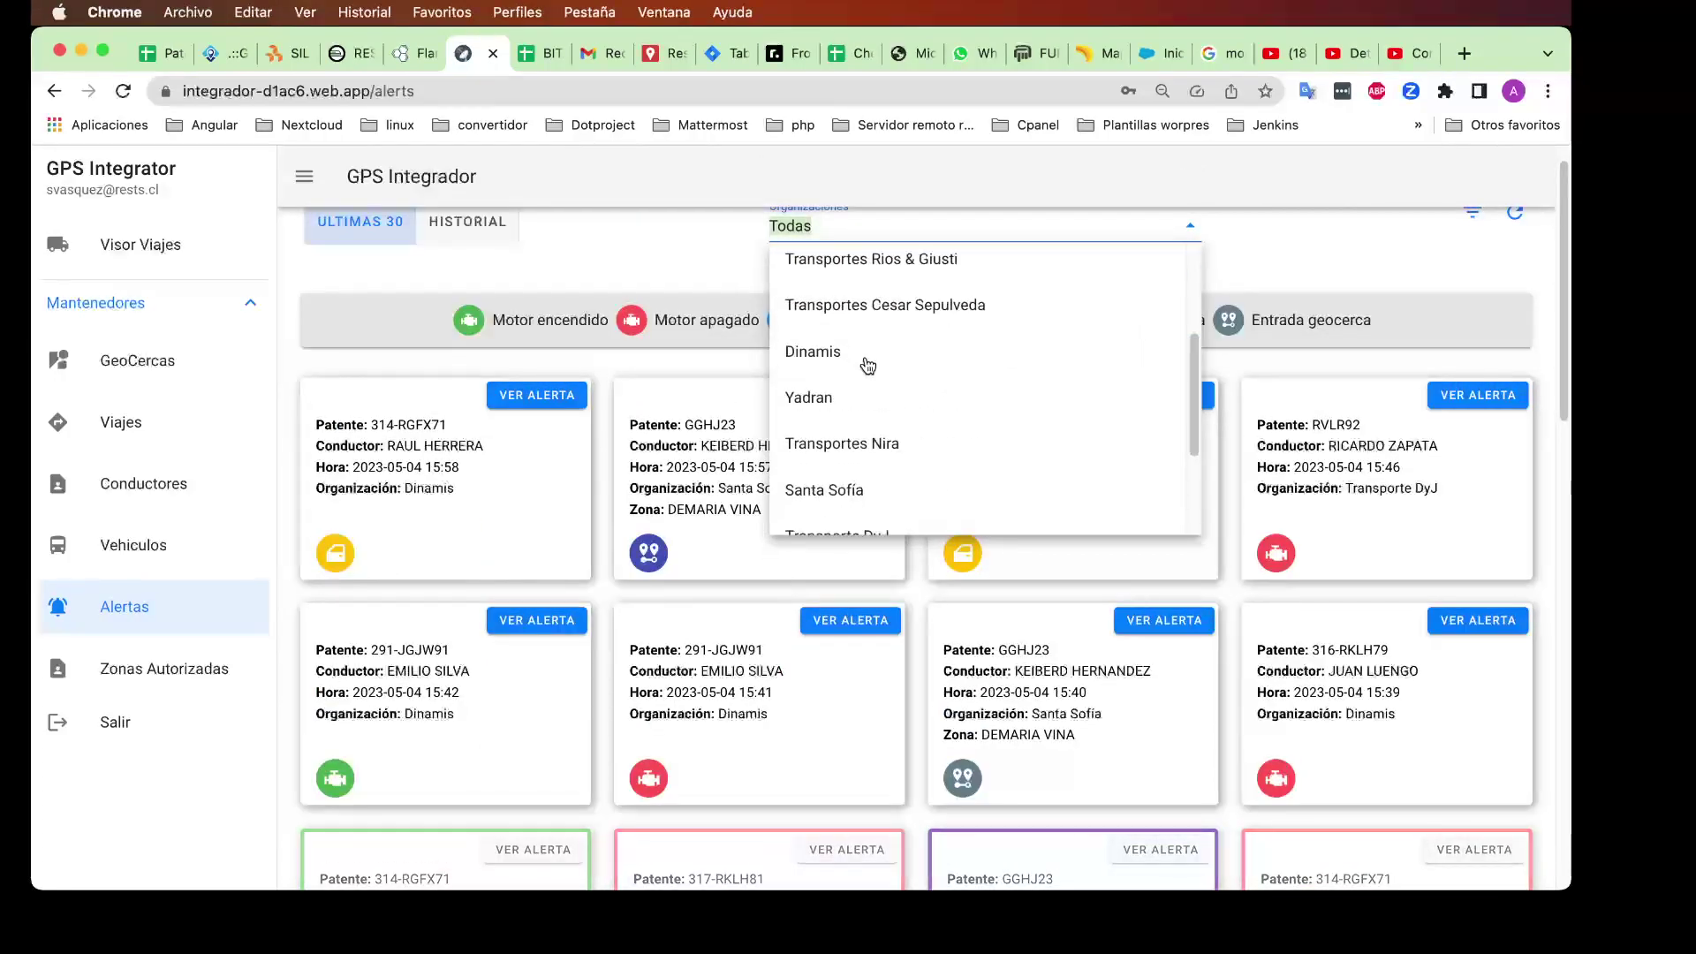
left_click(867, 353)
scroll(920, 470, "down", 5)
scroll(906, 495, "up", 5)
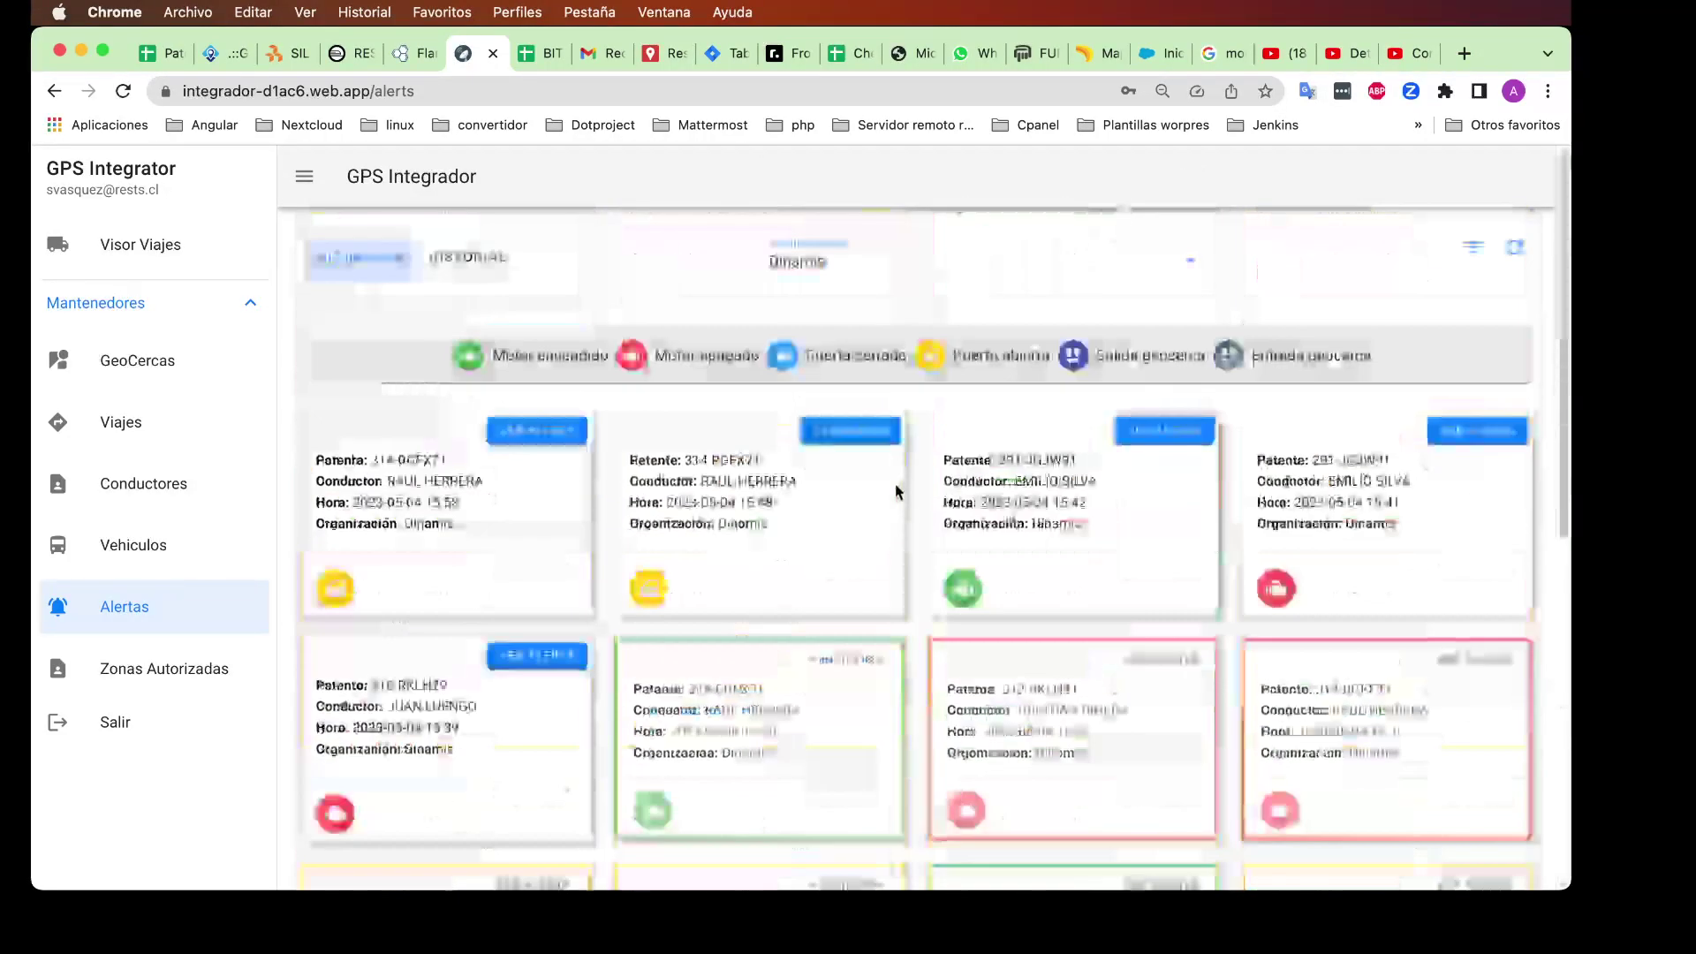
Step: Change the alerts' organization filter to Santa Sofía
left_click(898, 258)
scroll(888, 422, "down", 2)
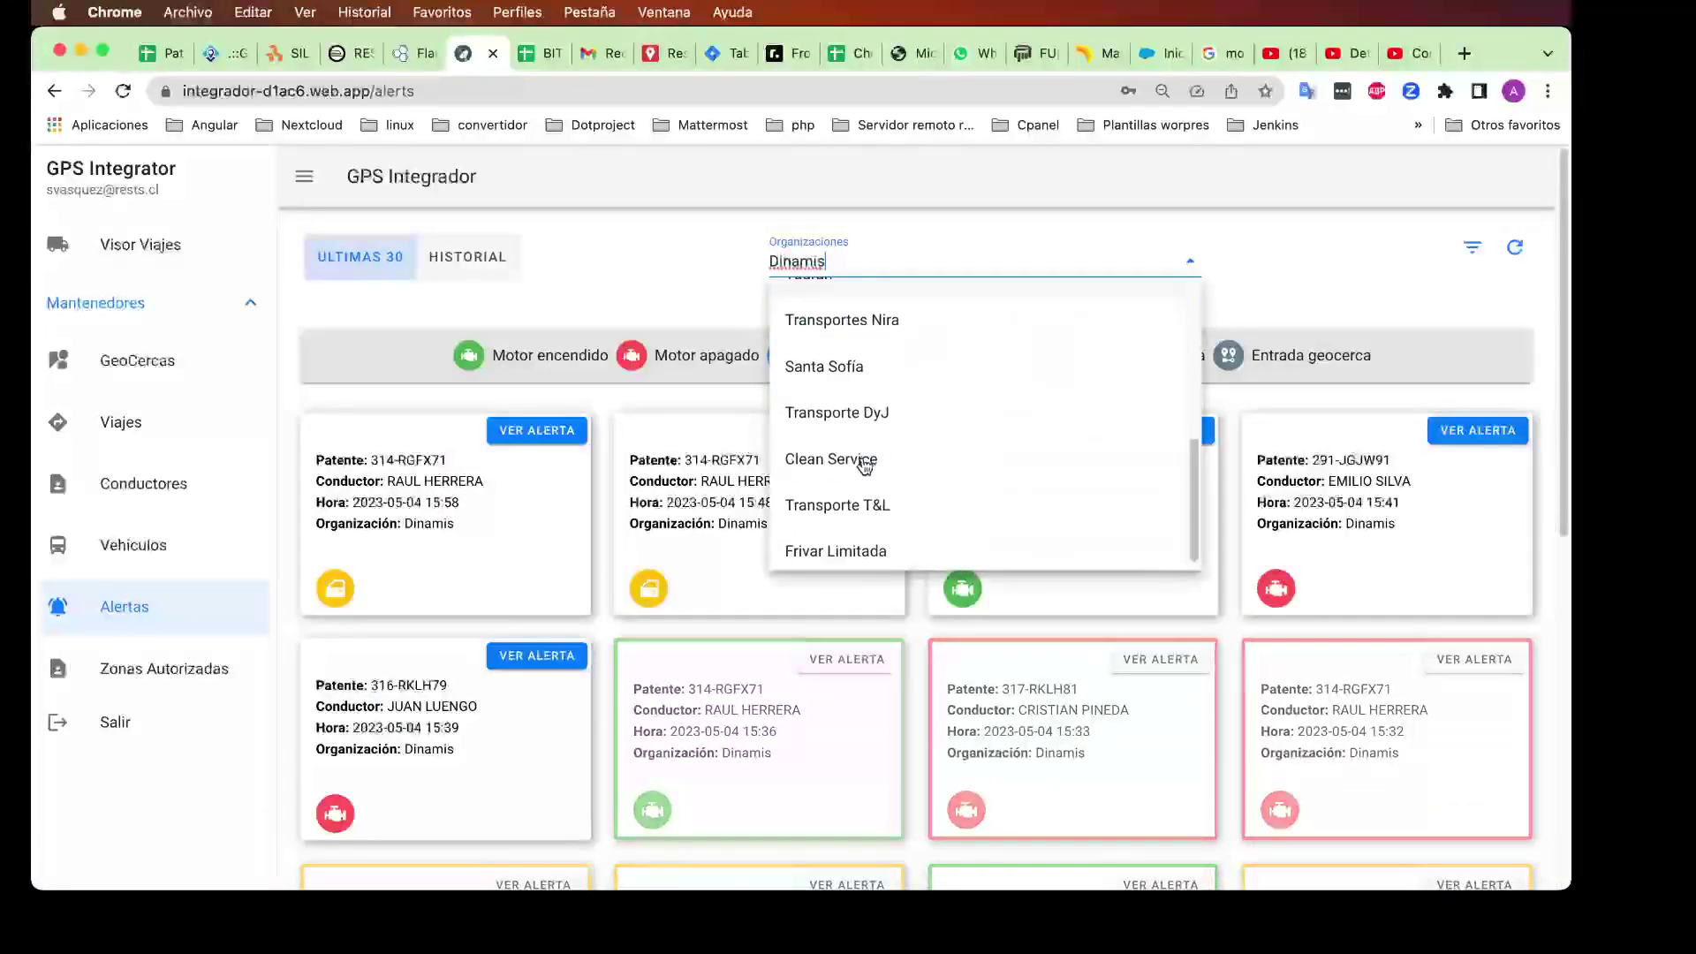
left_click(884, 368)
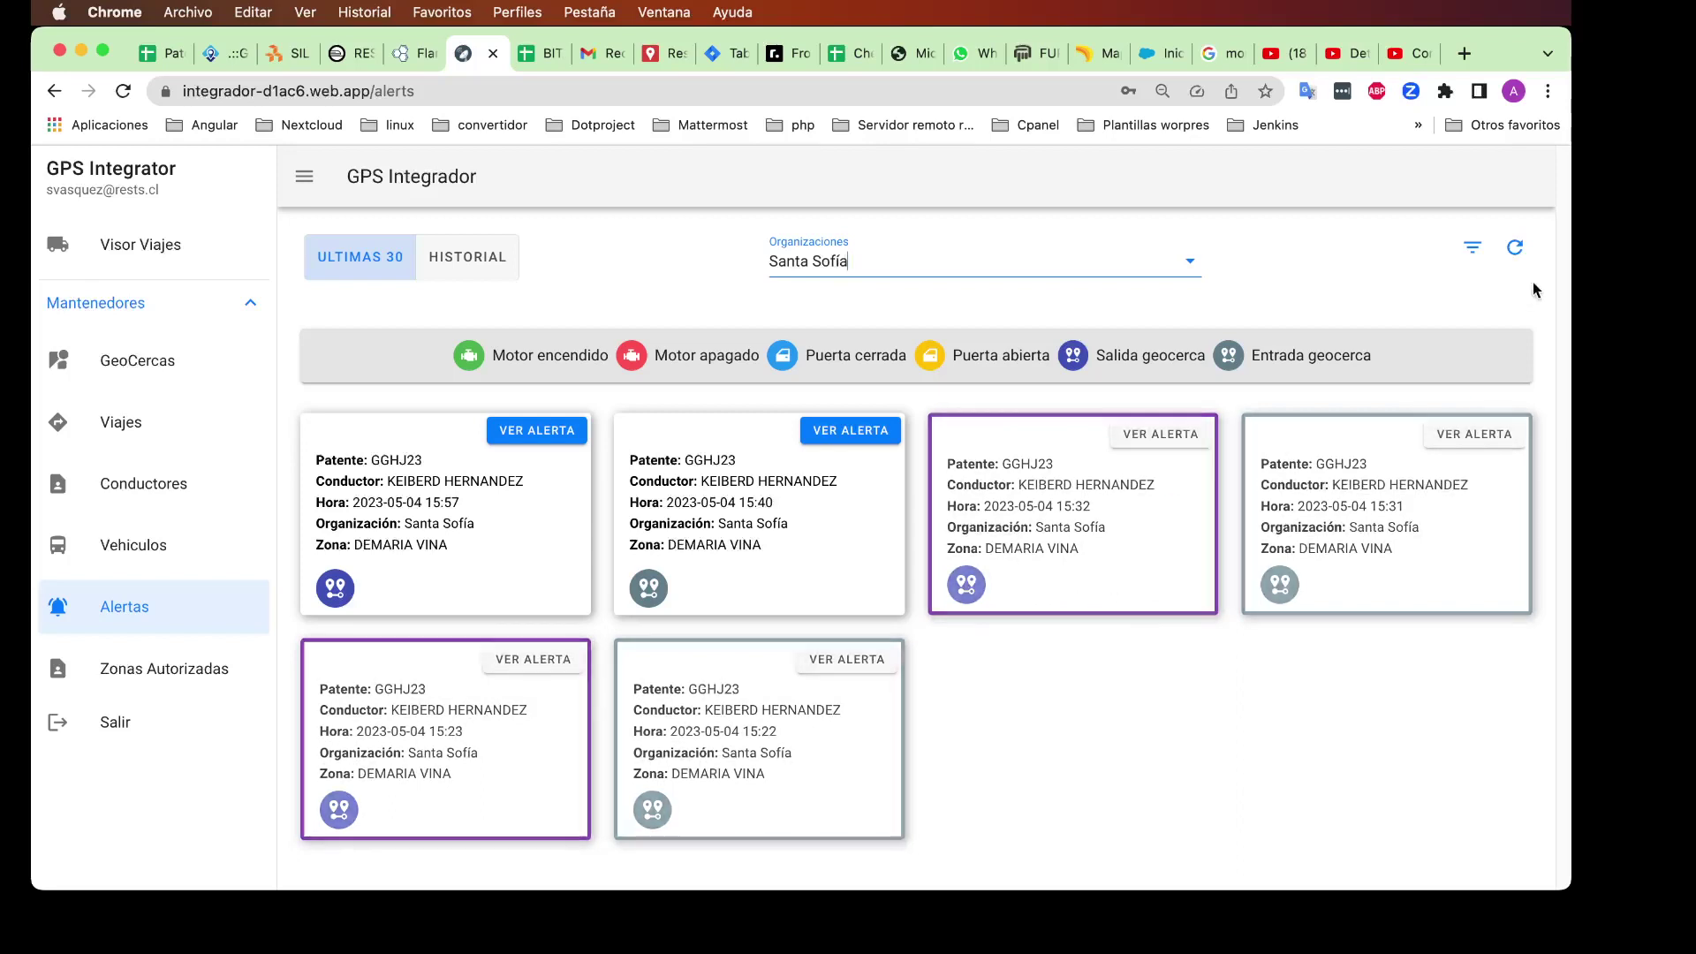
Step: Filter the Santa Sofía alerts by type, trying Motor encendido, Motor apagado and Puerta cerrada in turn and ending with Puerta abierta
left_click(1473, 248)
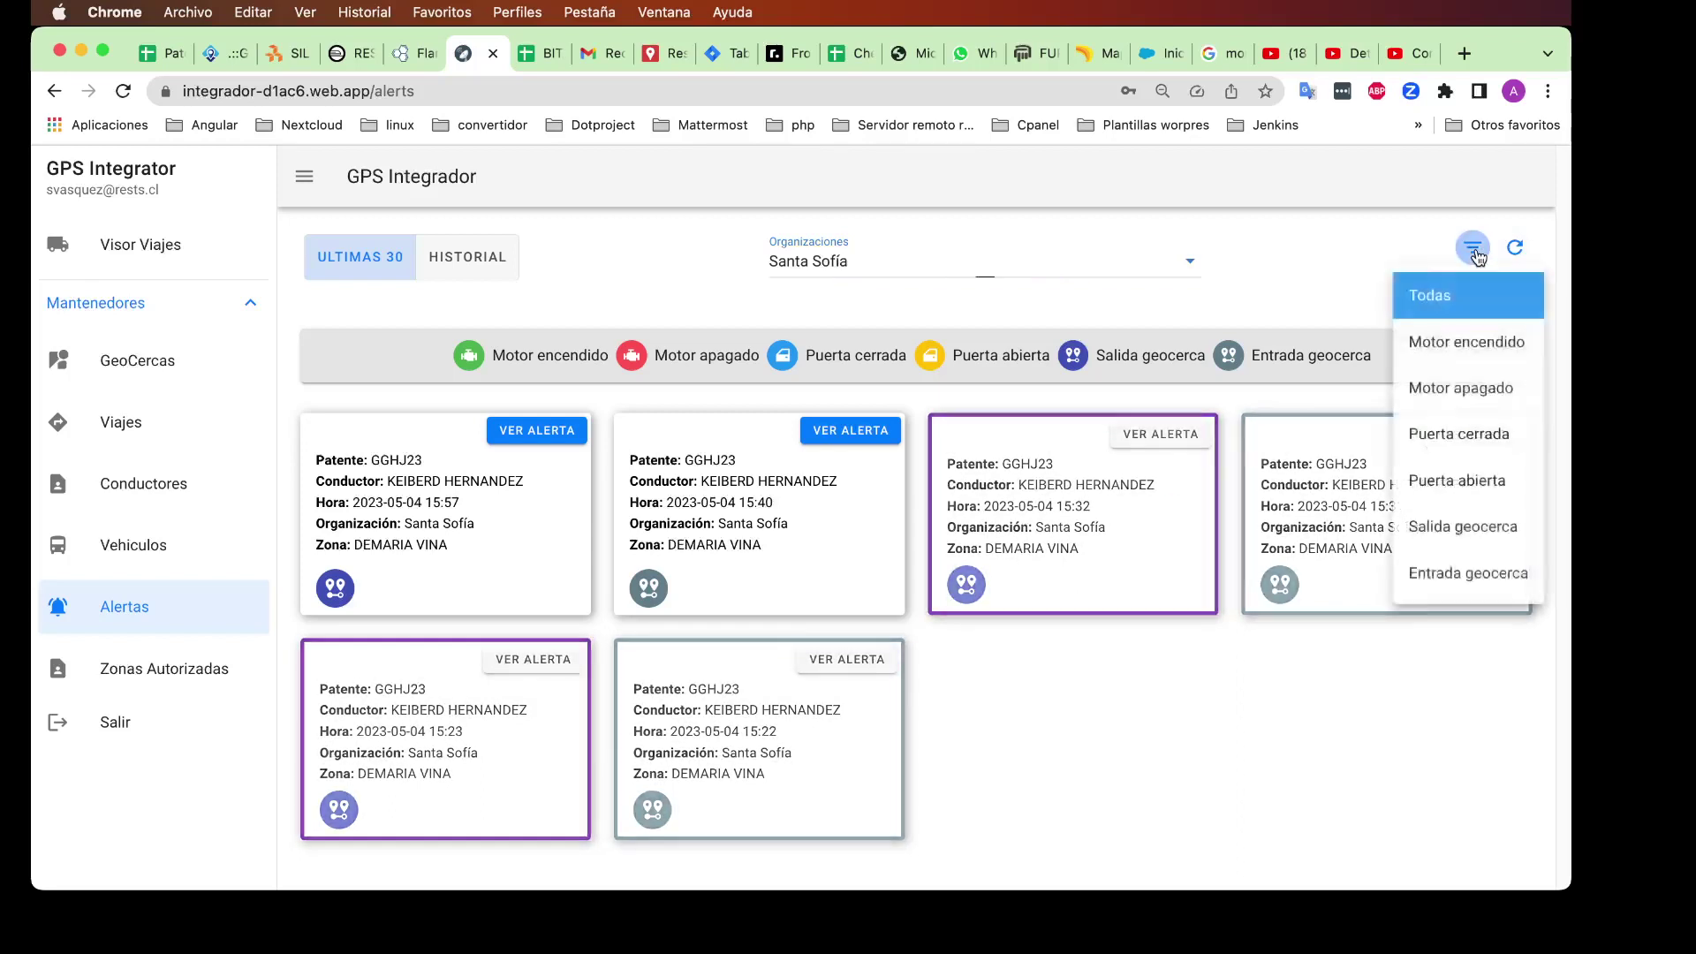
left_click(1479, 348)
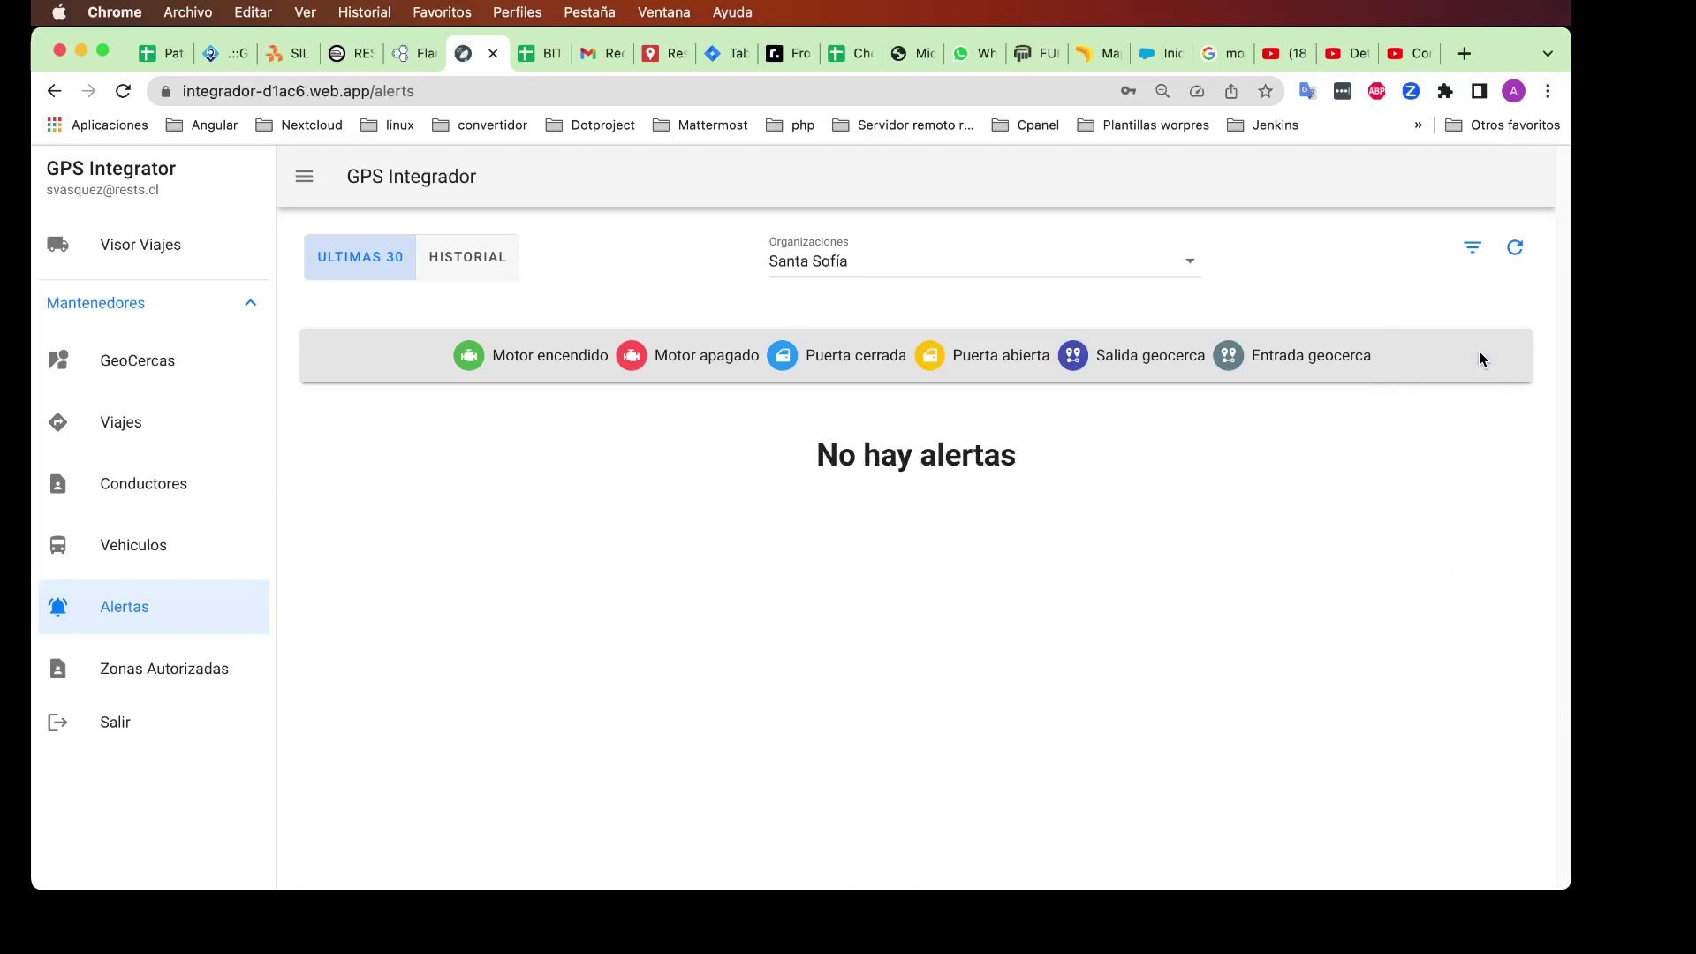
left_click(1481, 254)
left_click(1474, 398)
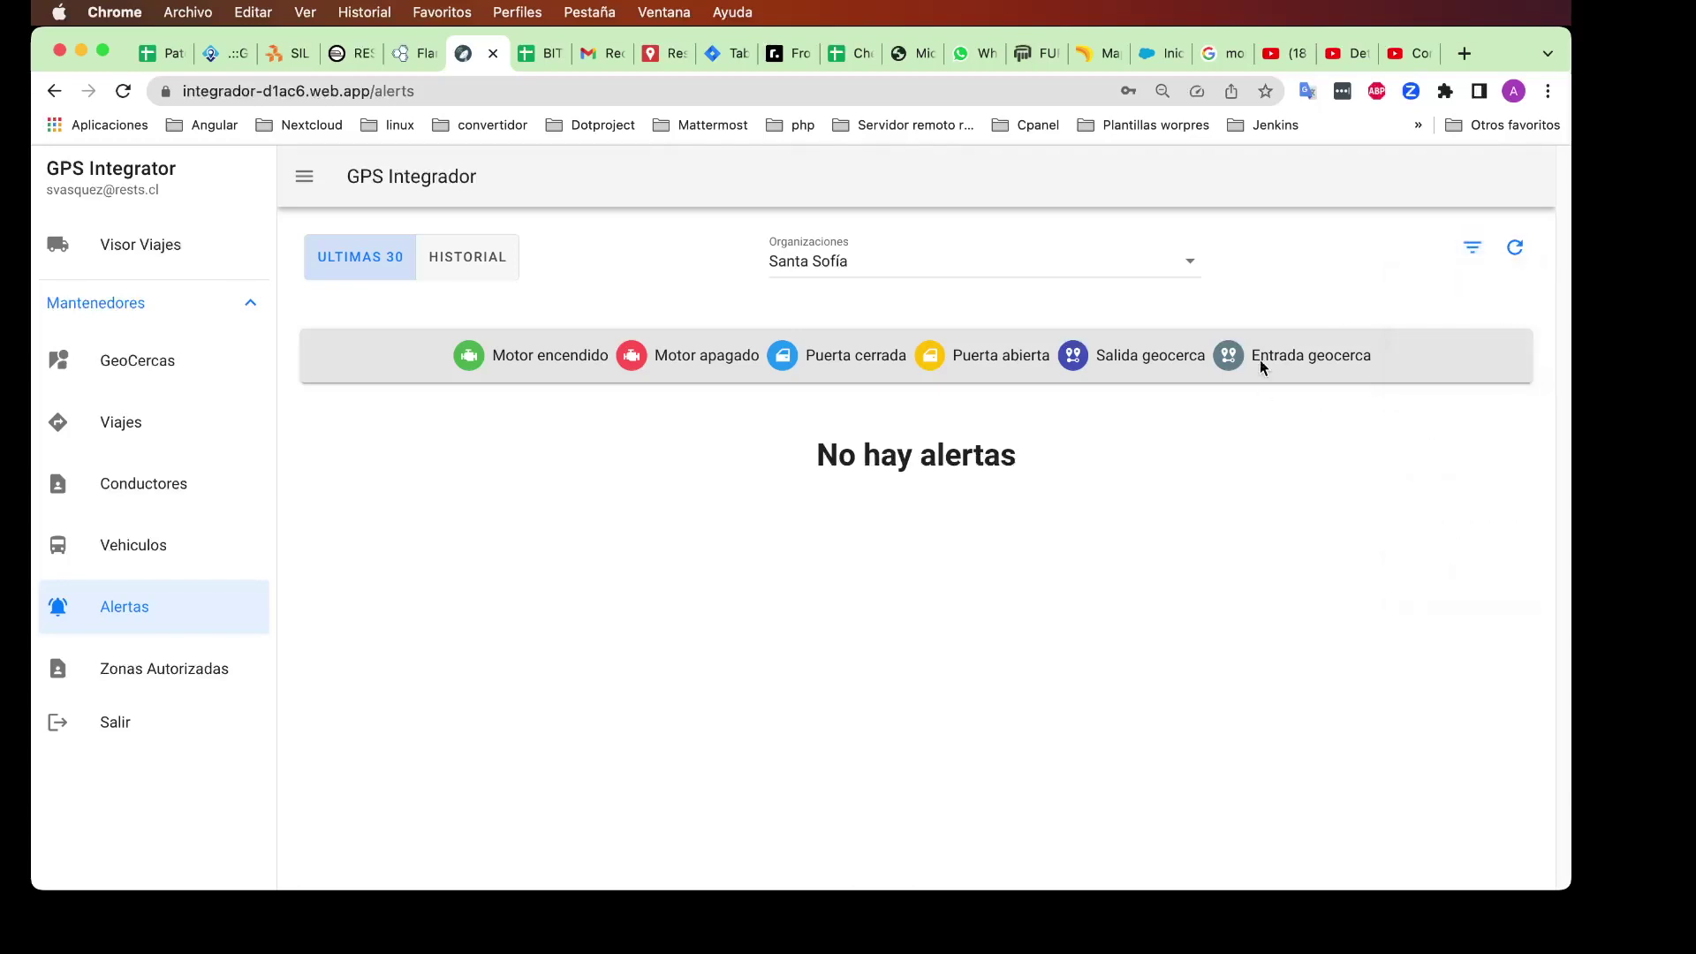
left_click(1473, 250)
left_click(1471, 447)
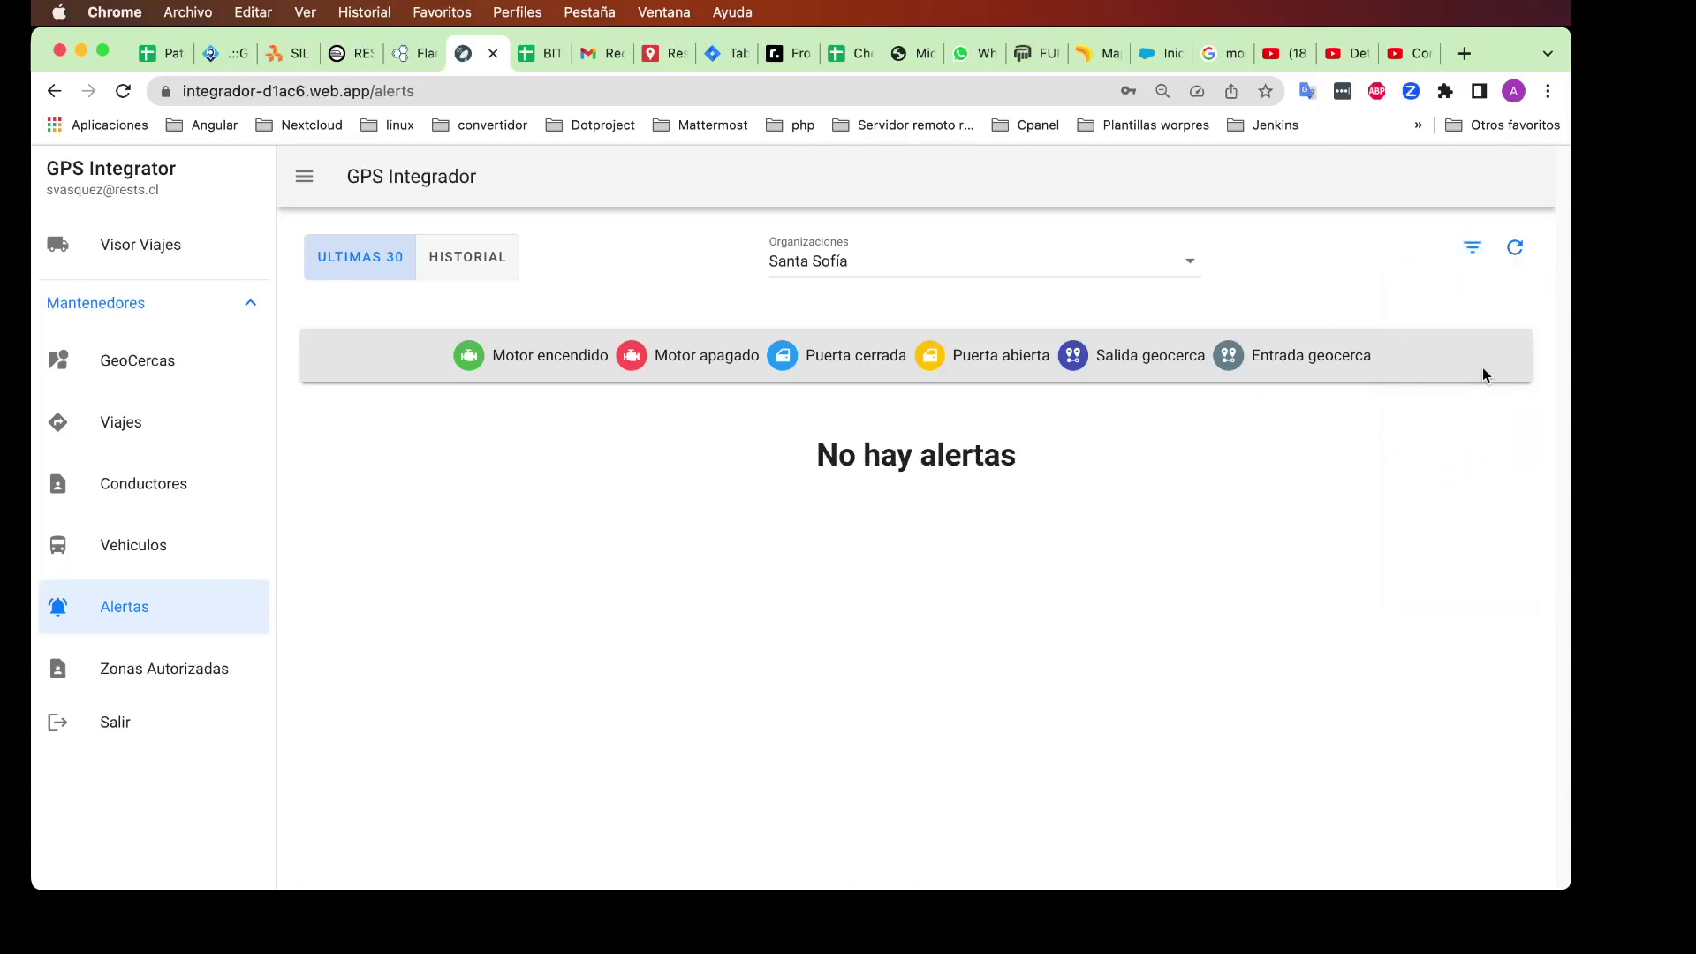
left_click(1483, 257)
left_click(1477, 477)
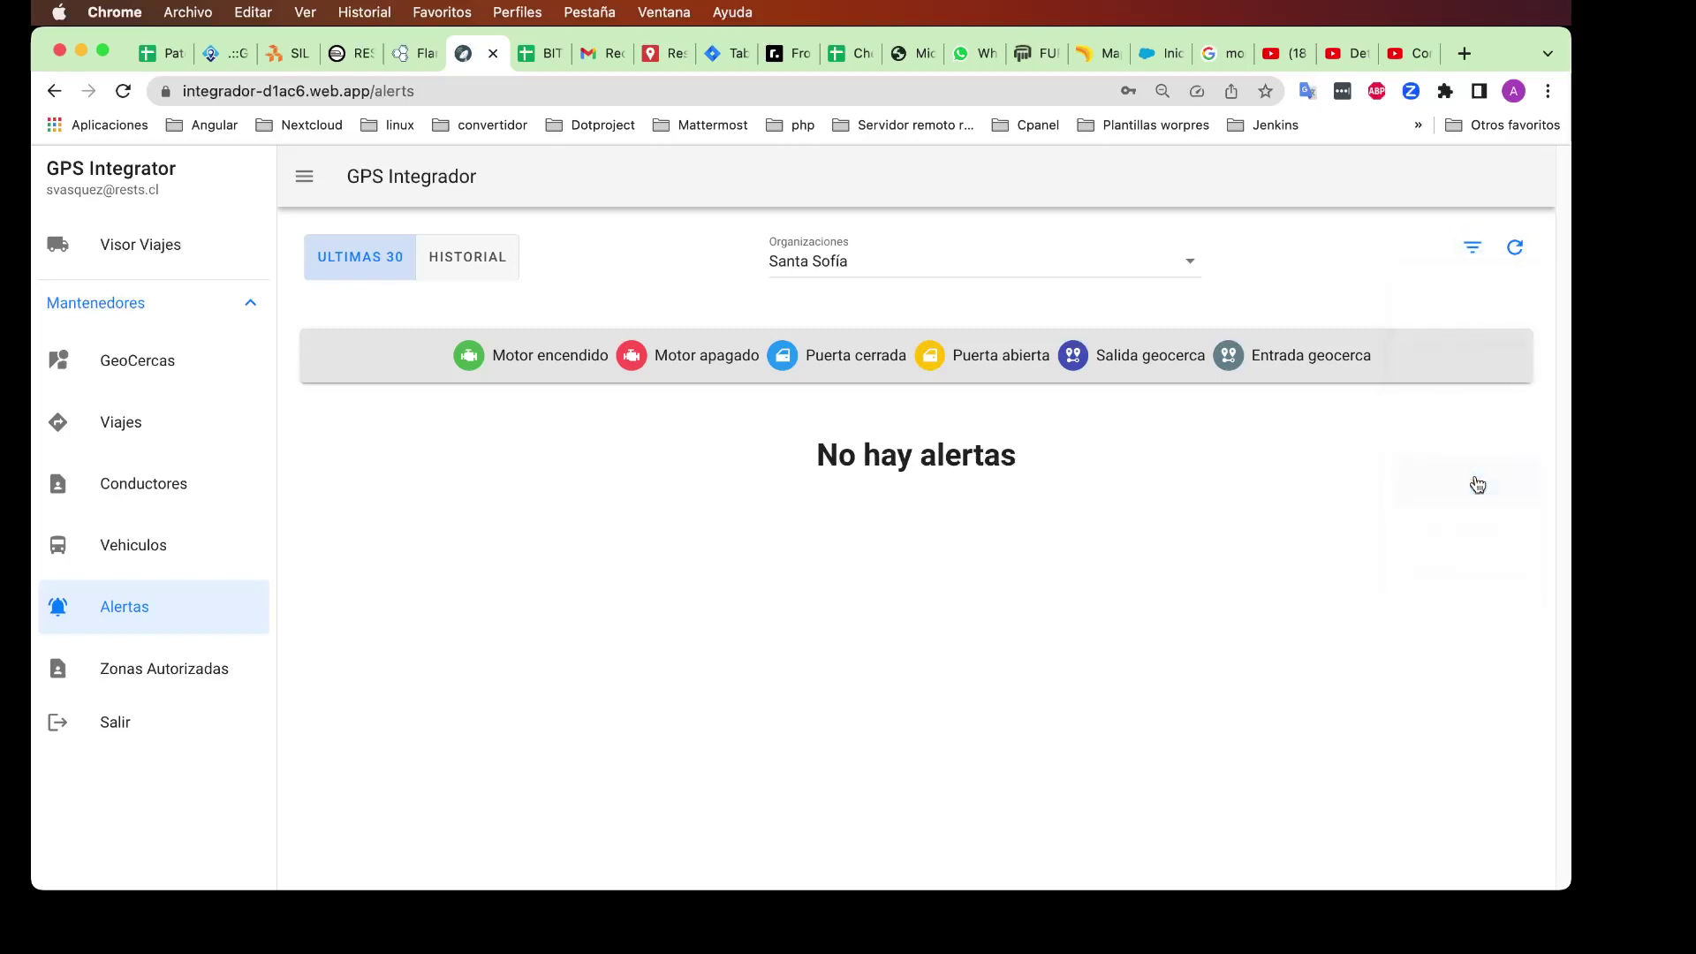
Step: Set the organization filter to Todas for the Puerta abierta alerts, and select the page's web address
left_click(901, 265)
scroll(874, 319, "up", 5)
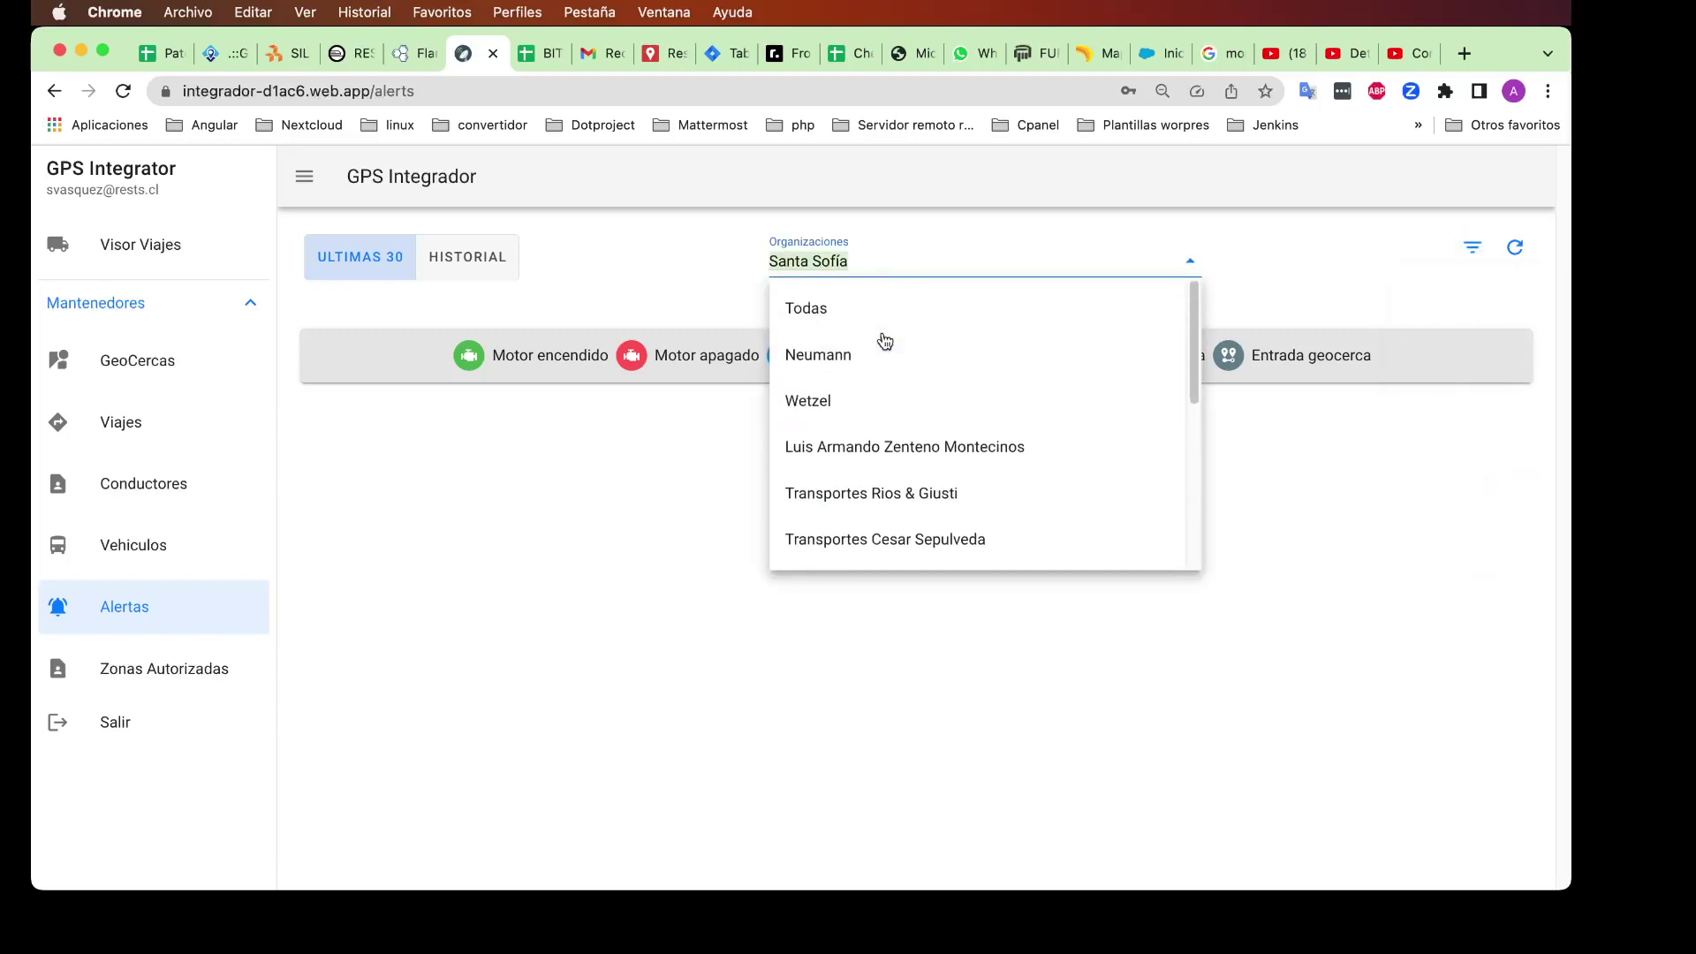
left_click(869, 322)
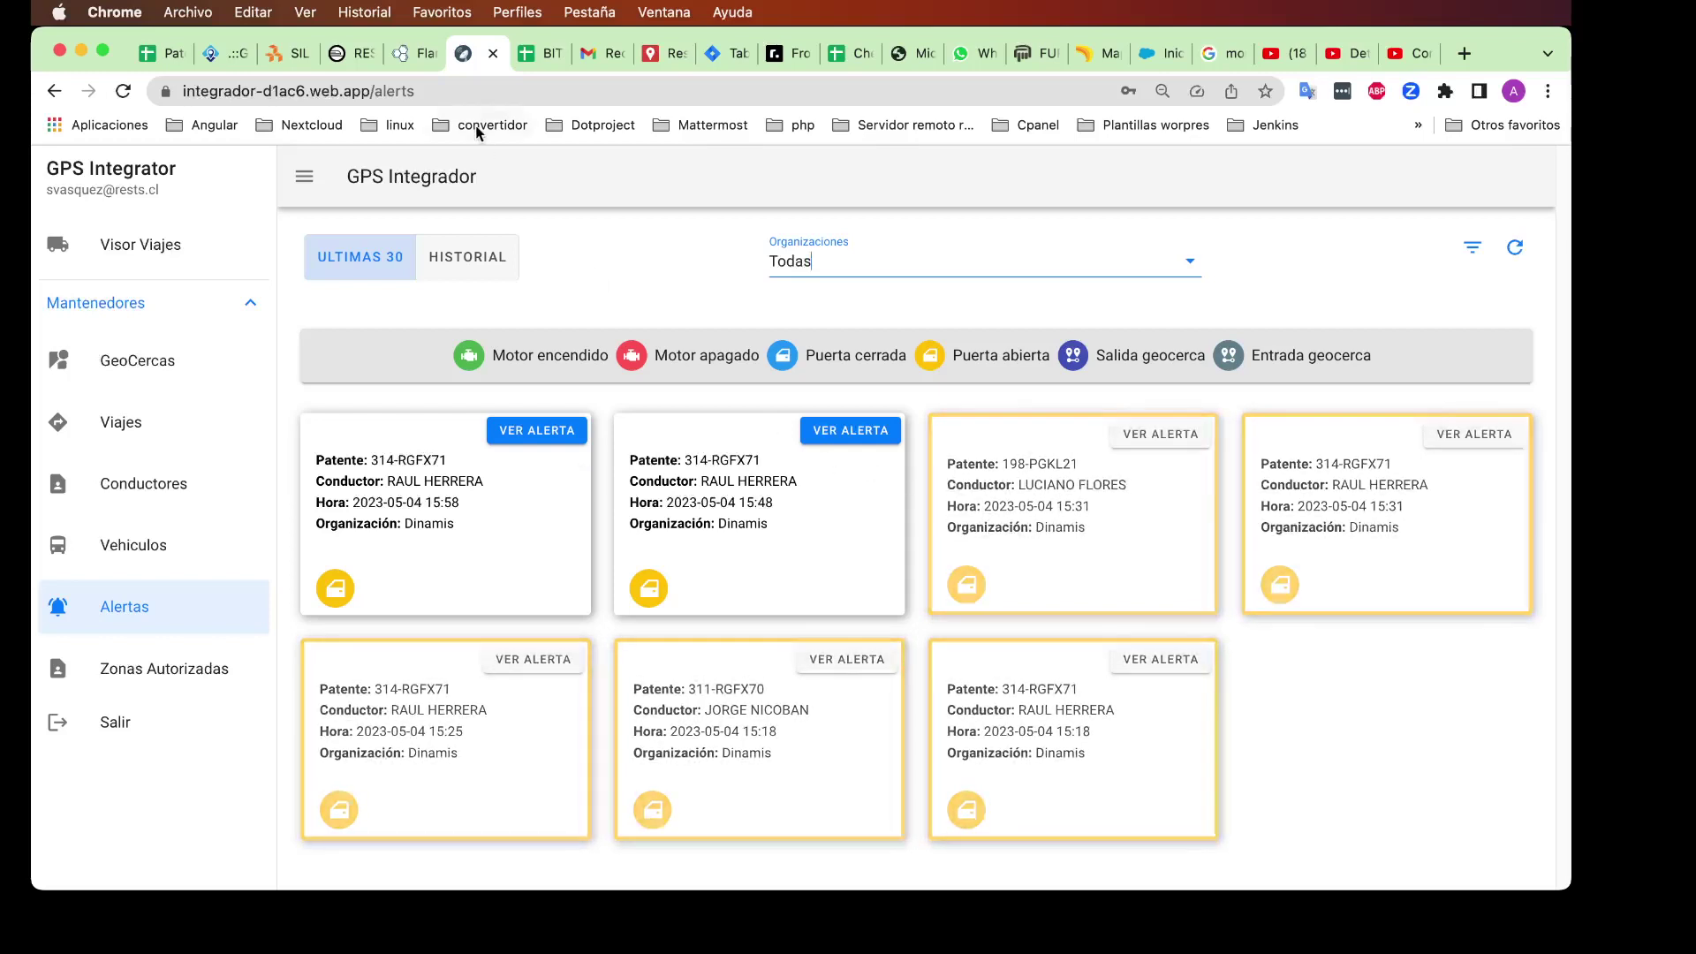
left_click(384, 81)
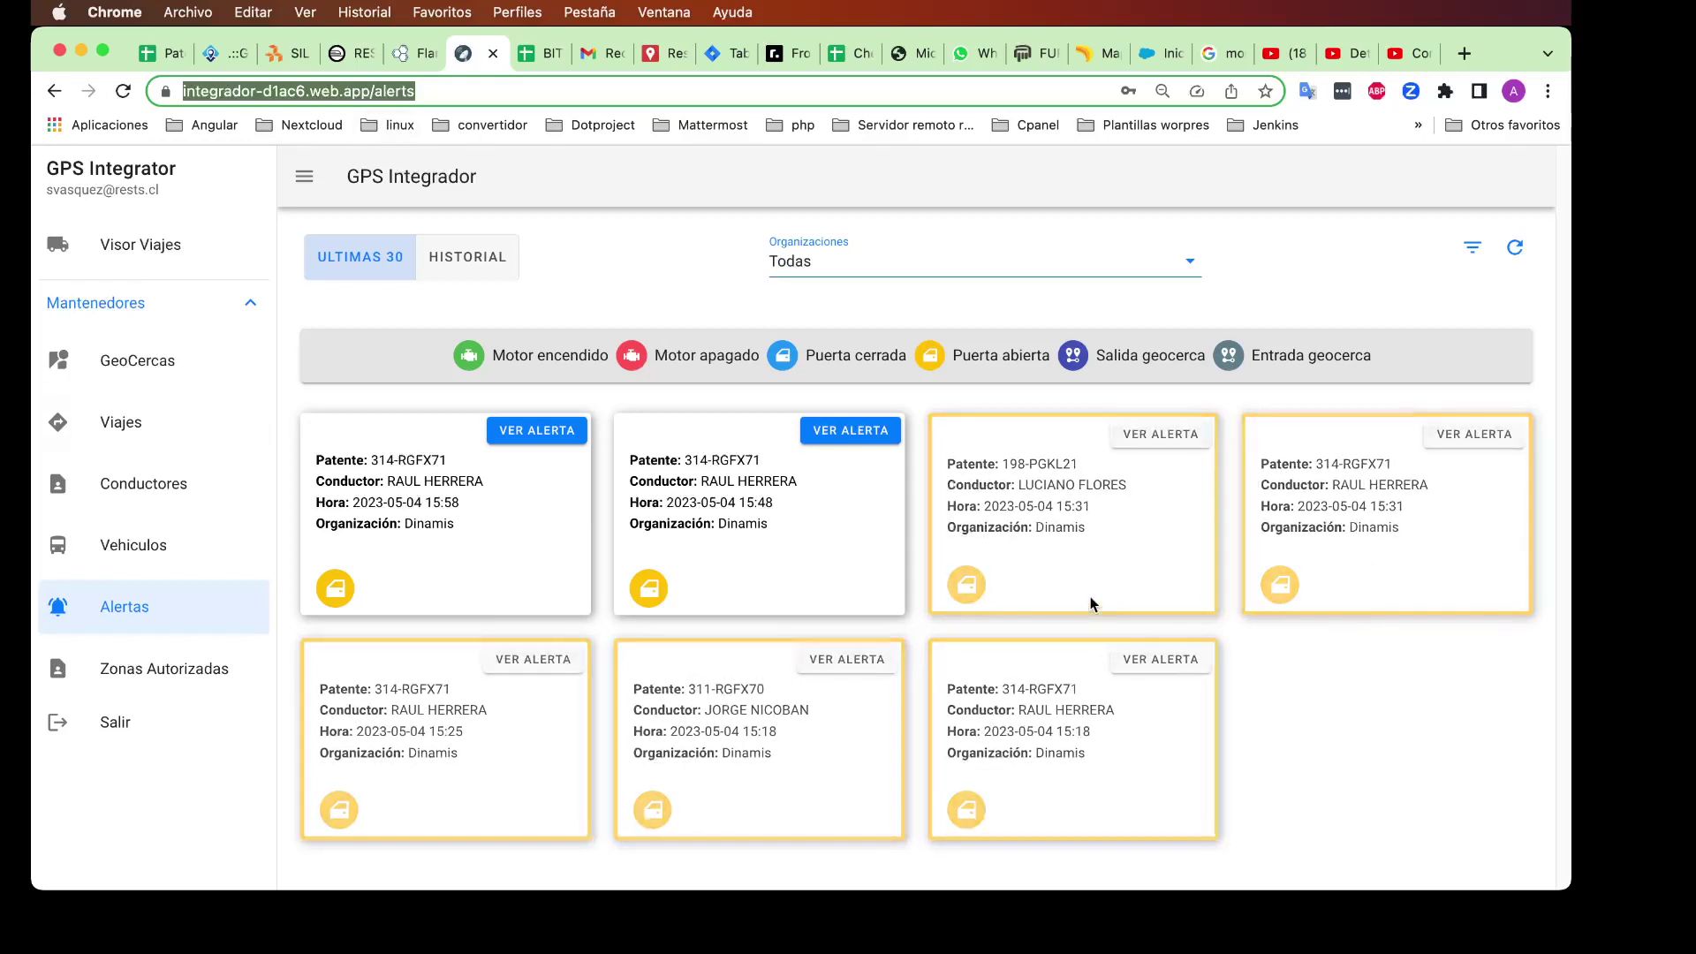
Step: Open the Zonas Autorizadas map and zoom in on the marked zones in southern Chile
left_click(163, 680)
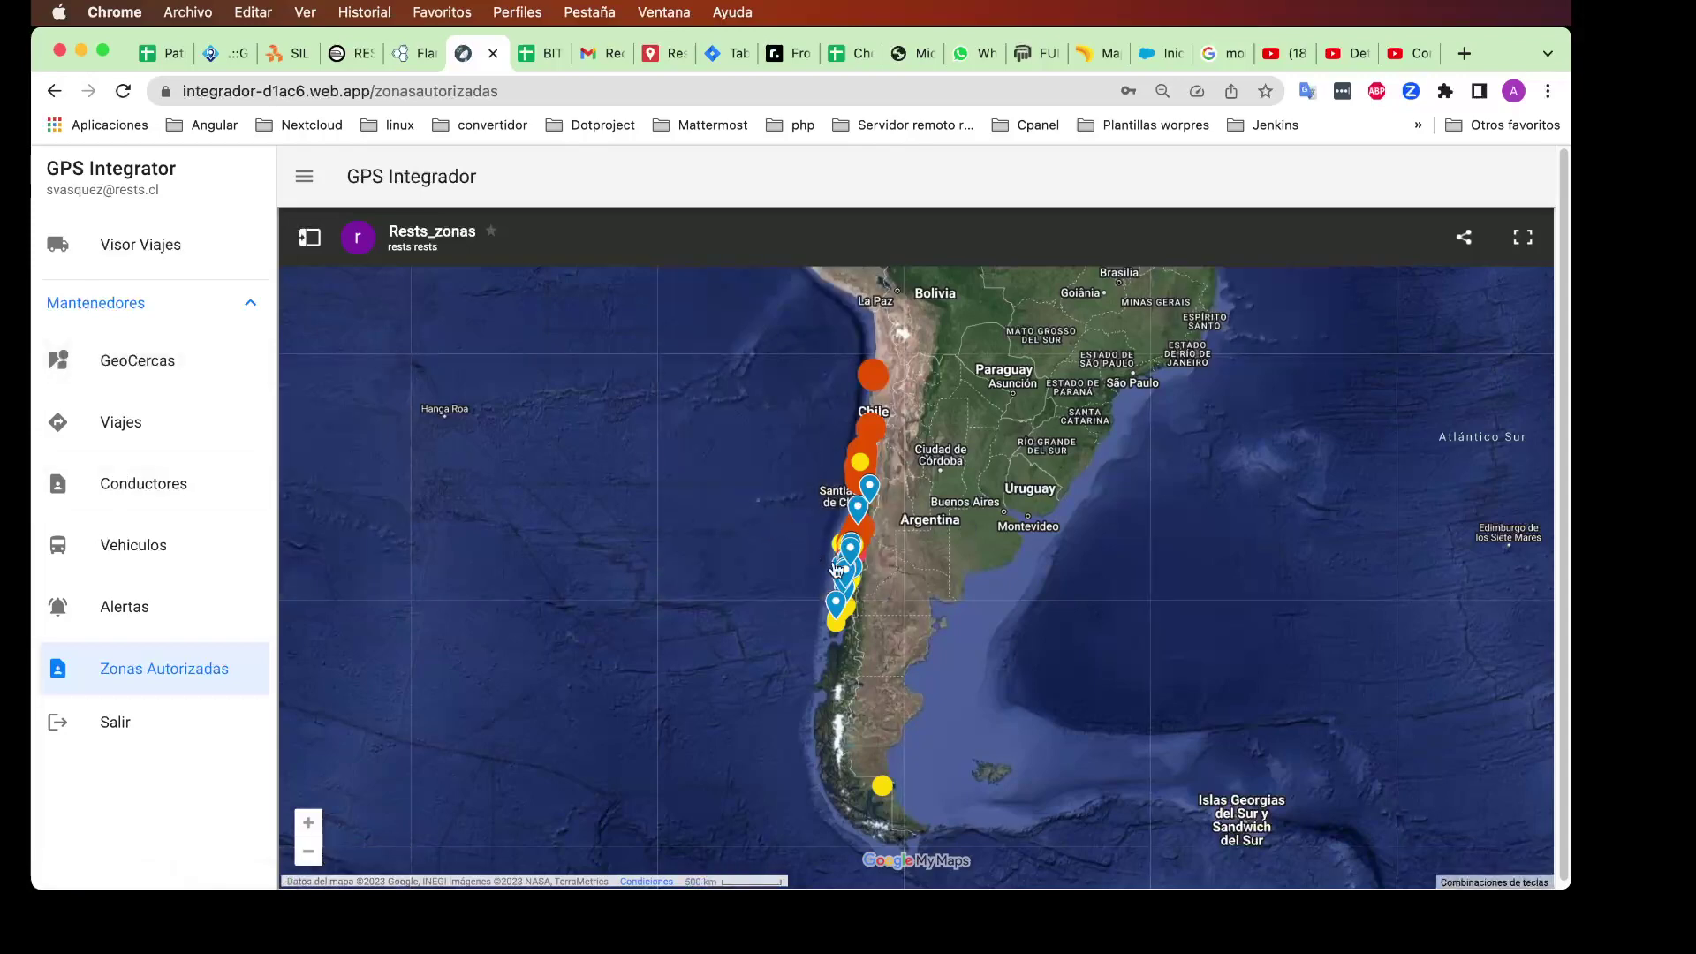
scroll(847, 570, "up", 5)
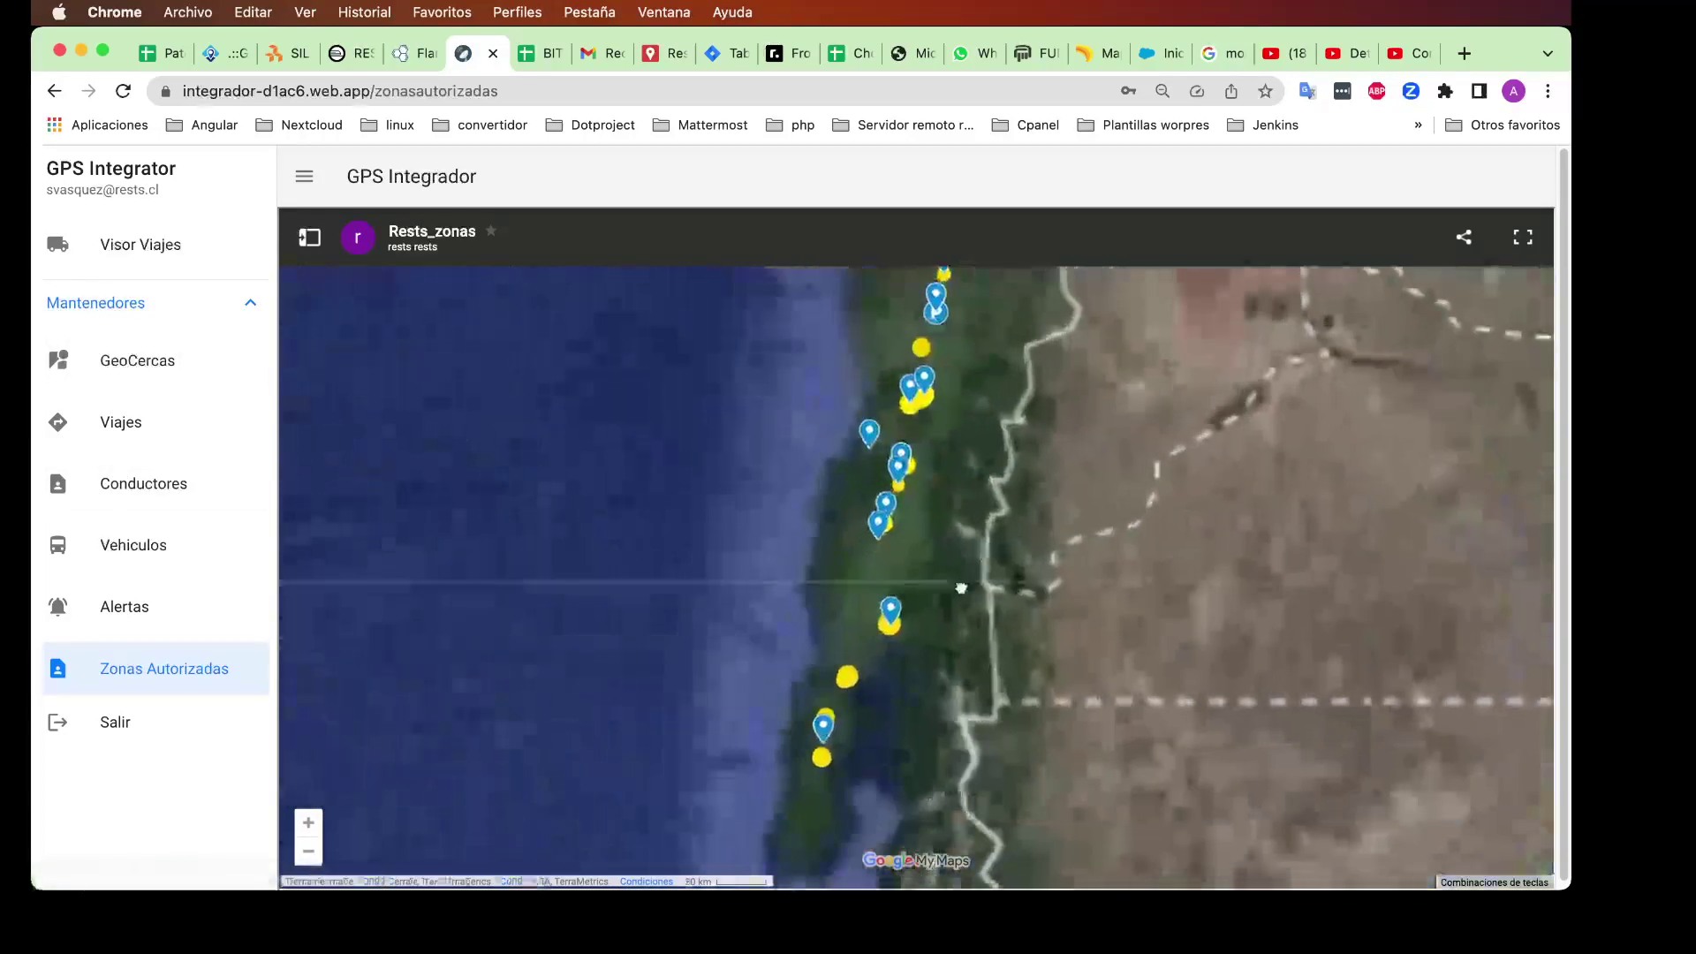
scroll(852, 603, "up", 2)
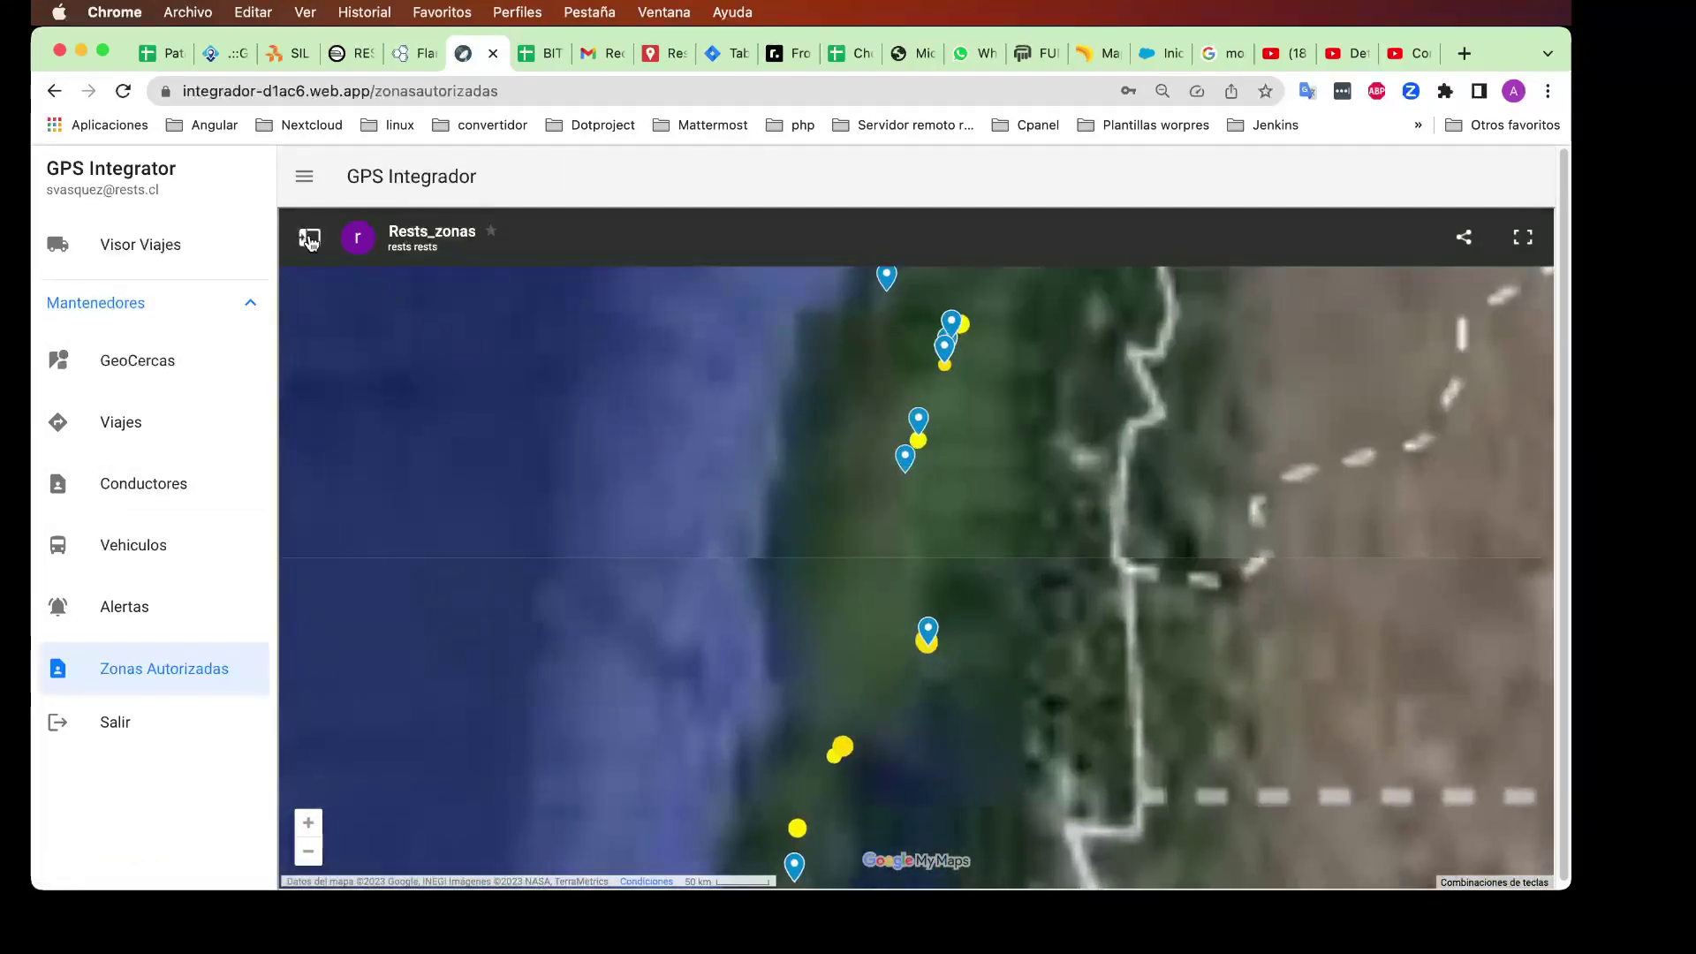
Step: Show the Rests_zonas map's layer list and look through its groups of zones
left_click(309, 238)
scroll(353, 384, "down", 5)
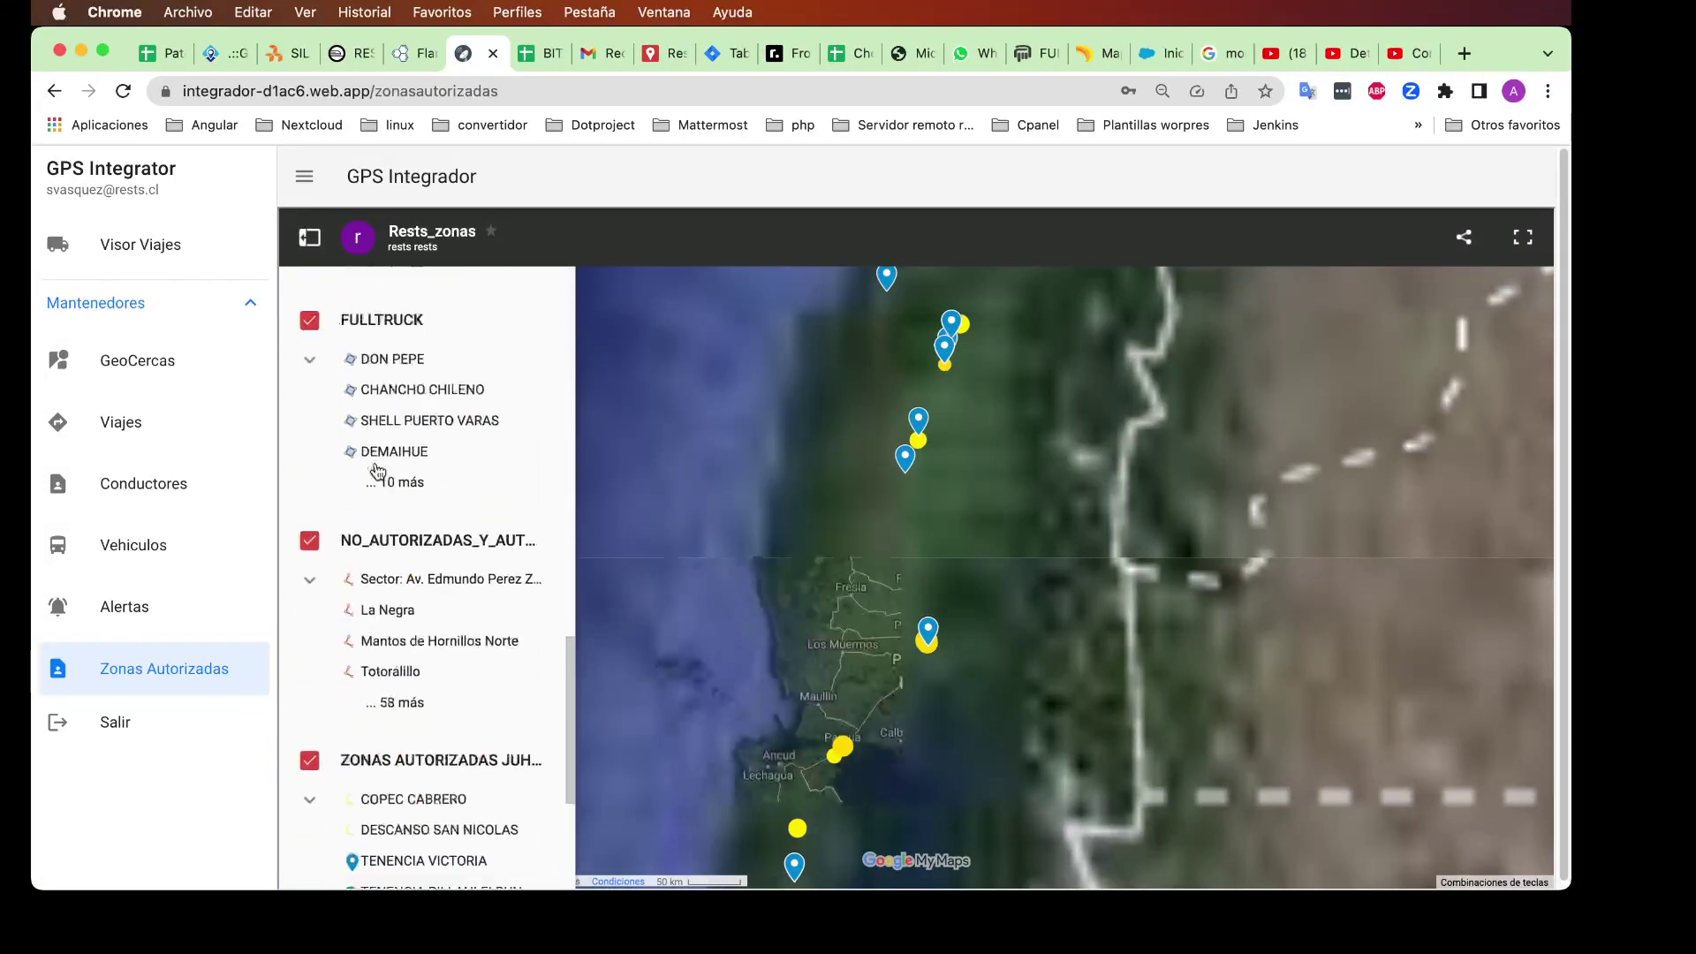
scroll(380, 468, "down", 5)
scroll(419, 336, "up", 15)
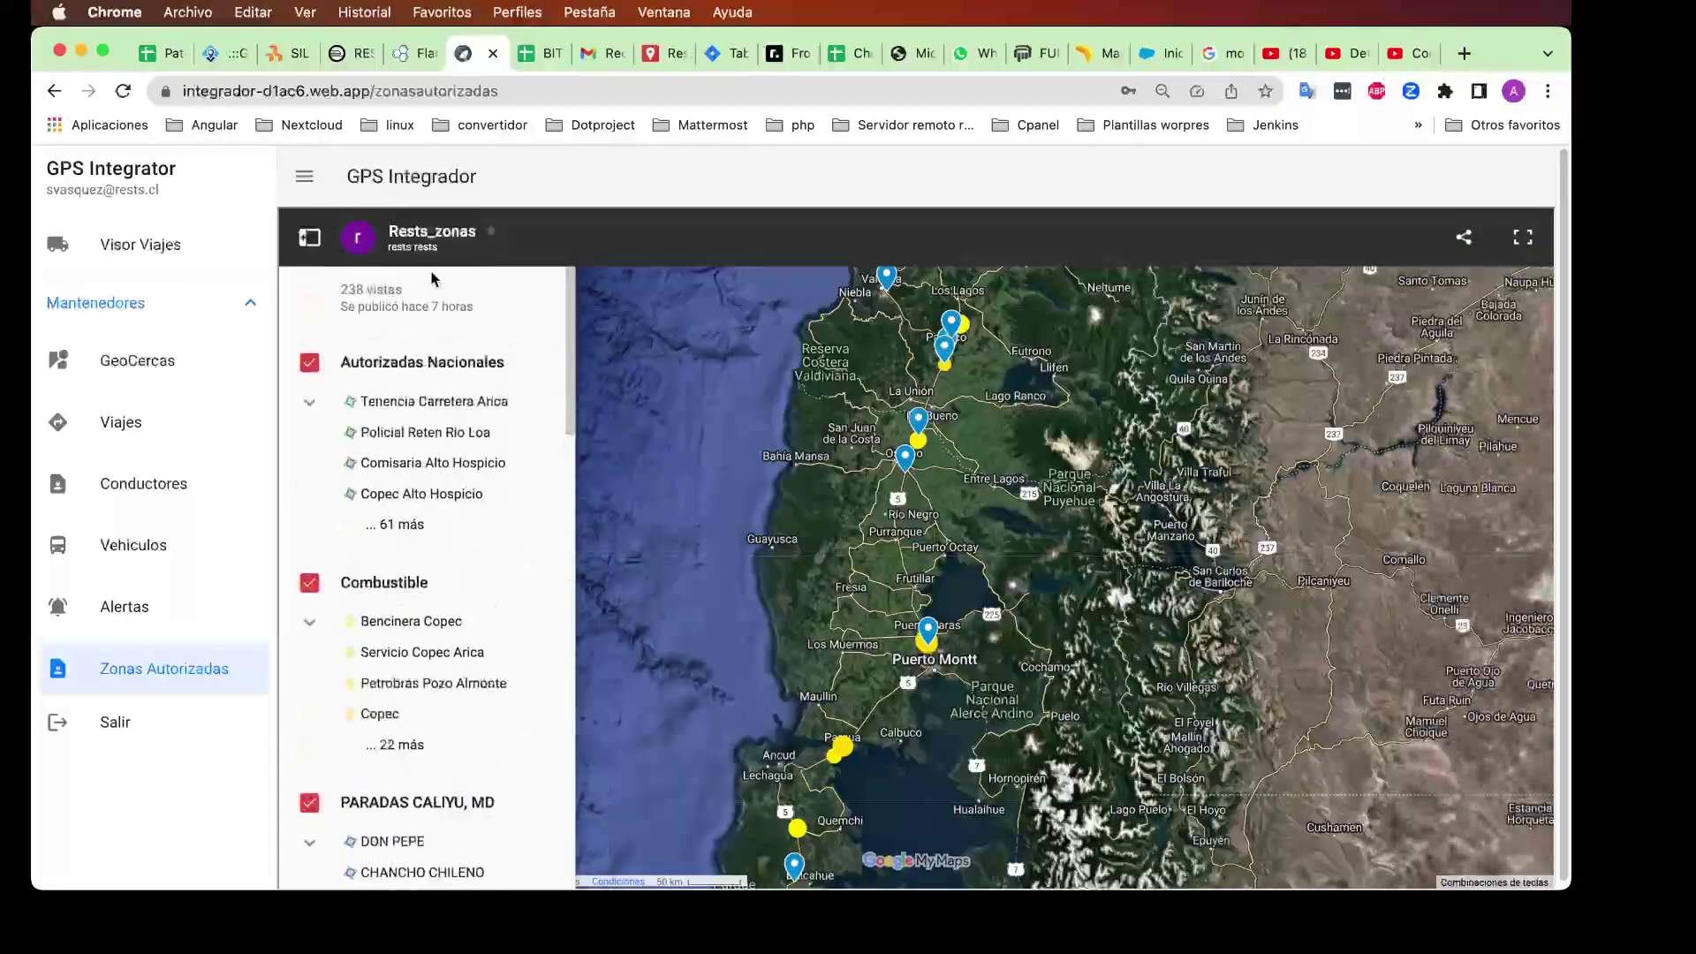
Step: View the Tenencia Carretera Arica zone, return to the zone list and view the Copec Alto Hospicio zone
left_click(388, 404)
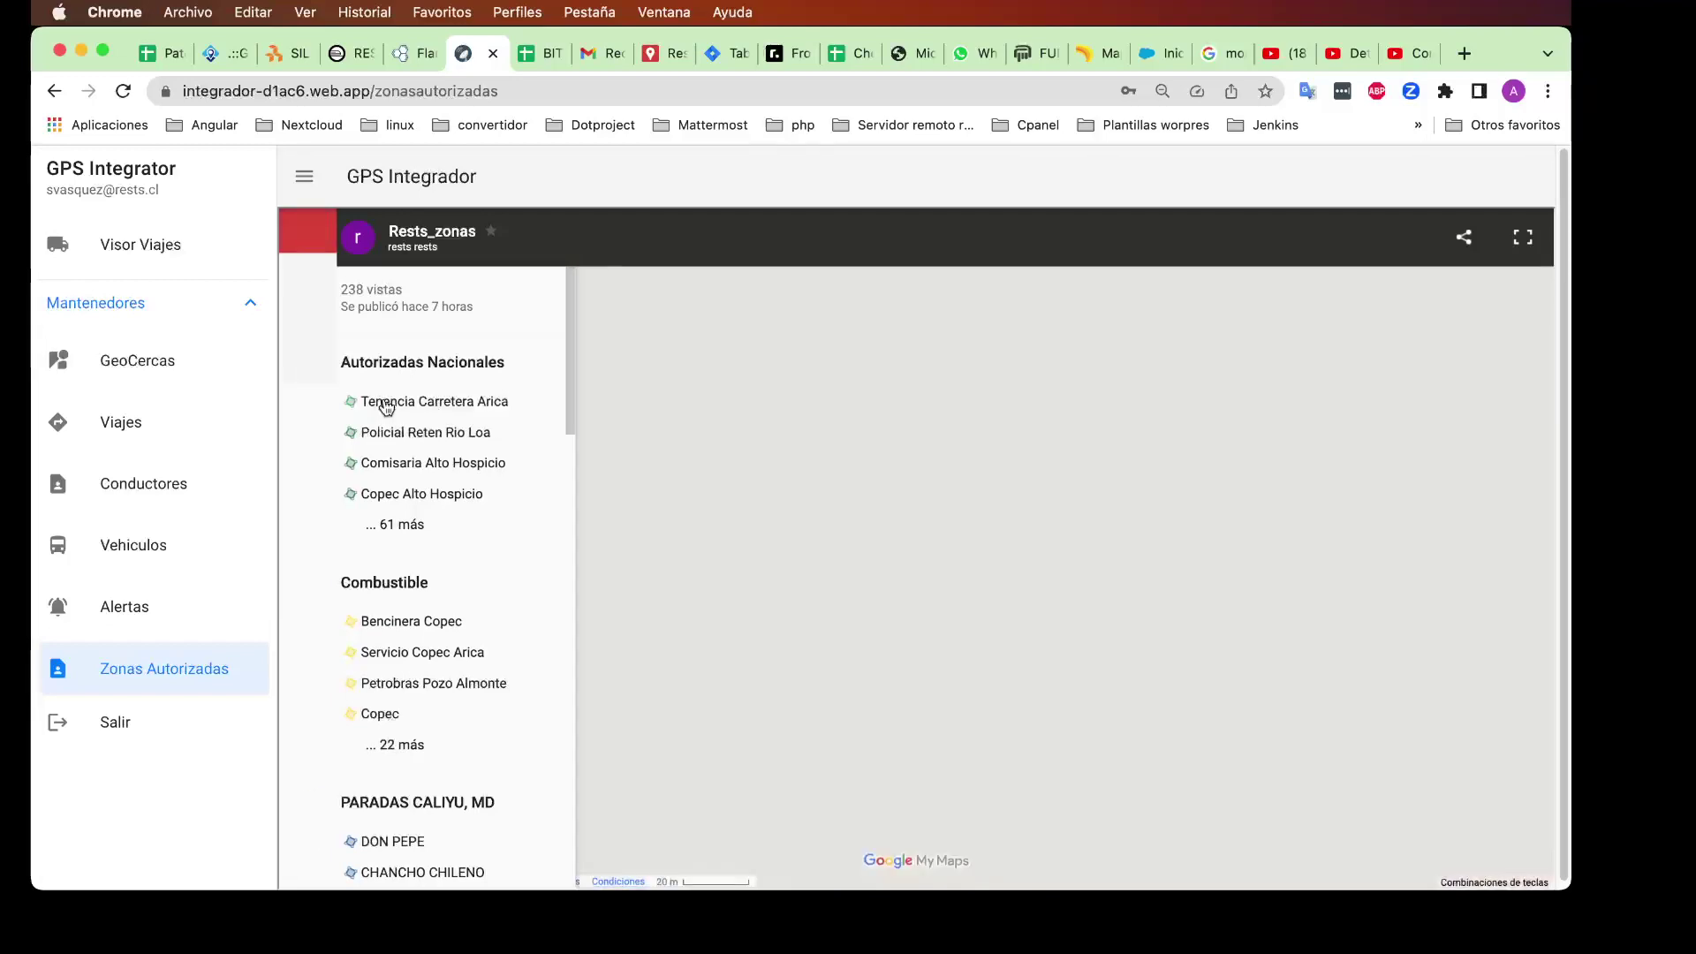
left_click(302, 230)
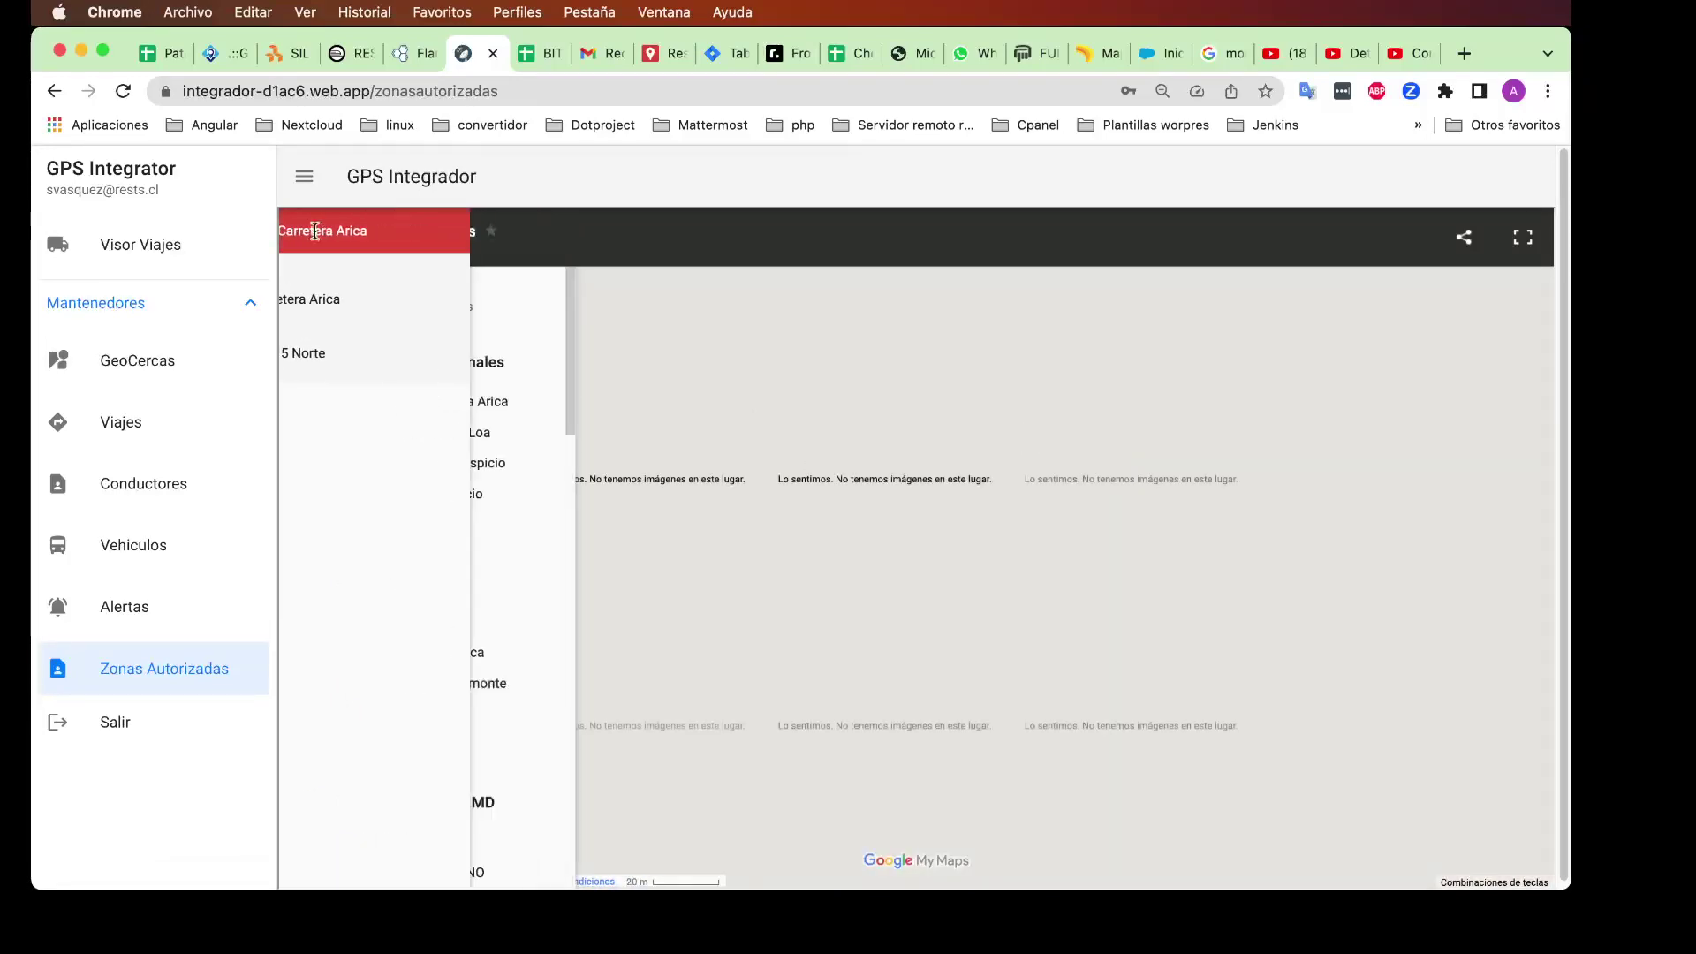
left_click(419, 495)
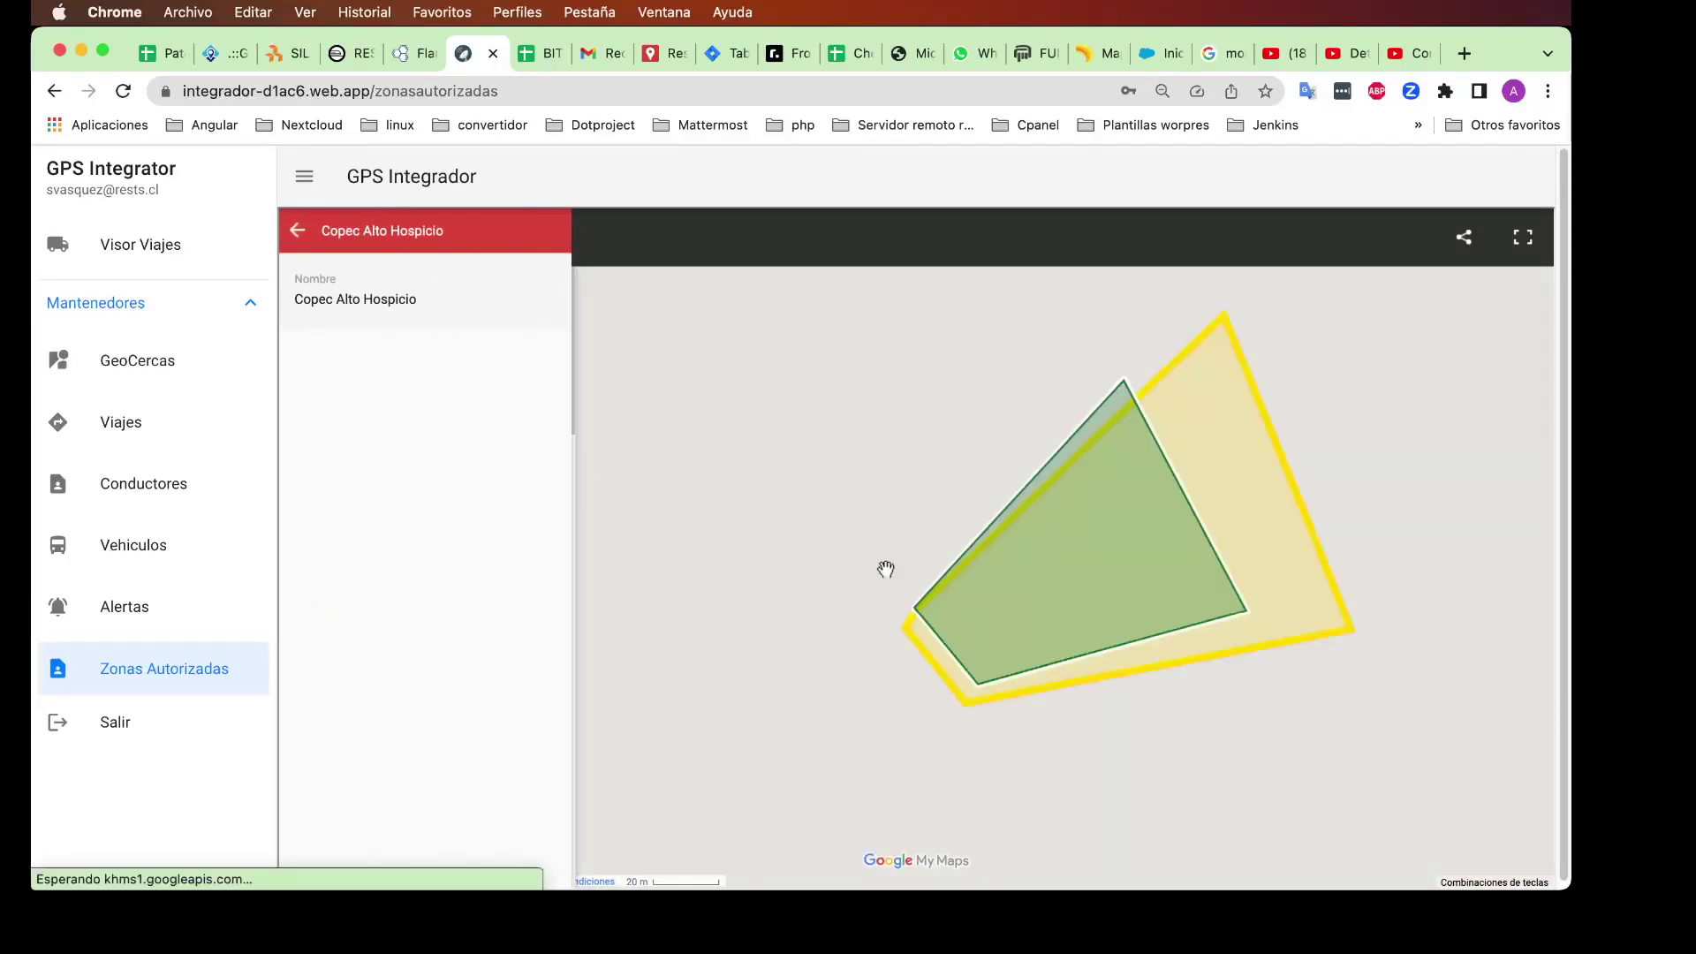